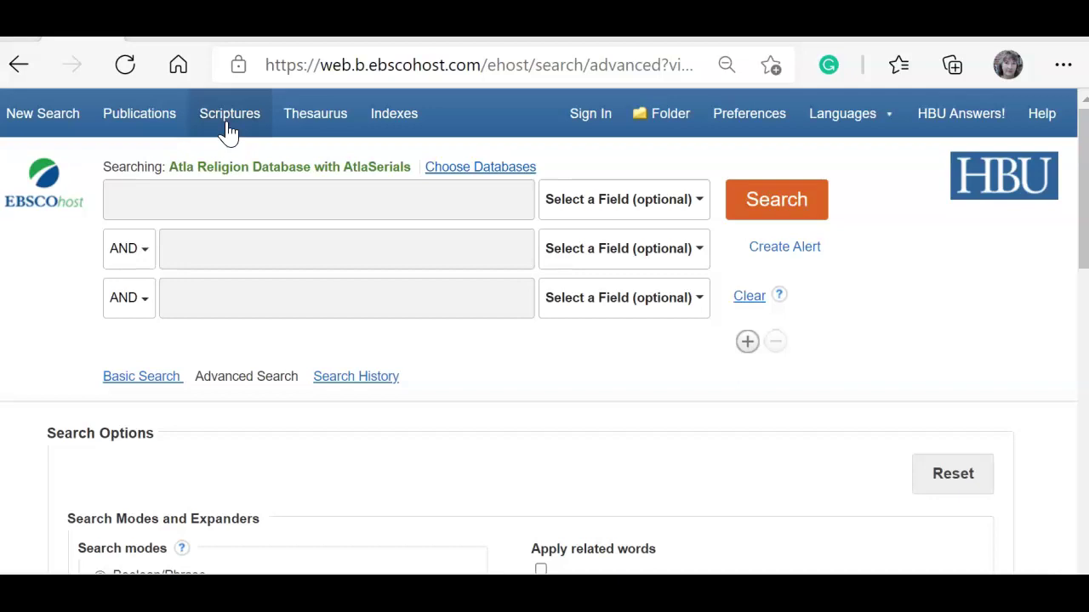
# Browse the scripture index forward to the New Testament books and expand Galatians into its chapters.
pyautogui.click(230, 128)
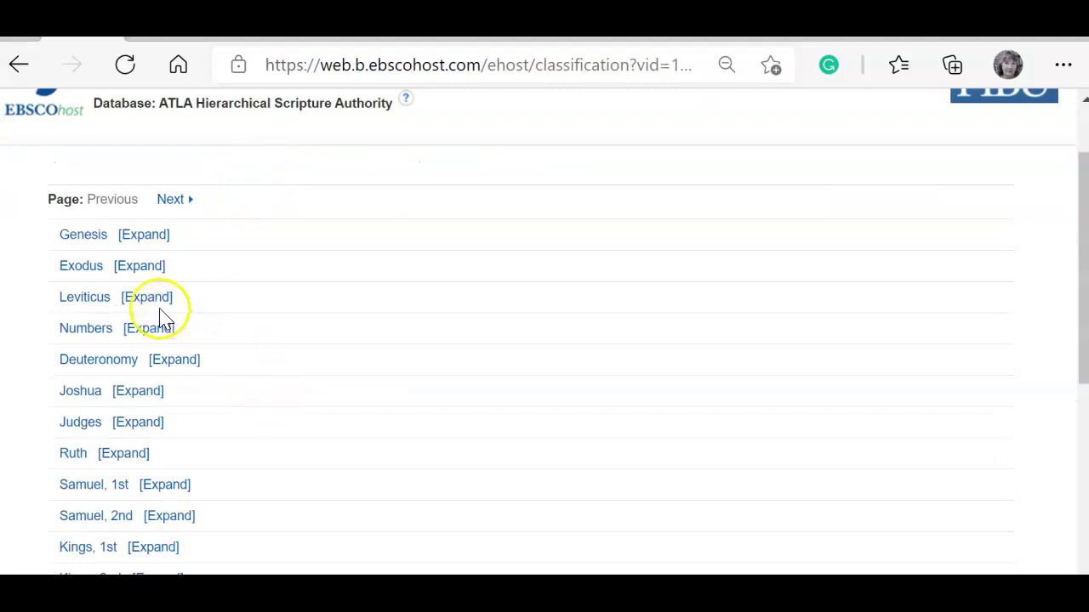
pyautogui.click(174, 204)
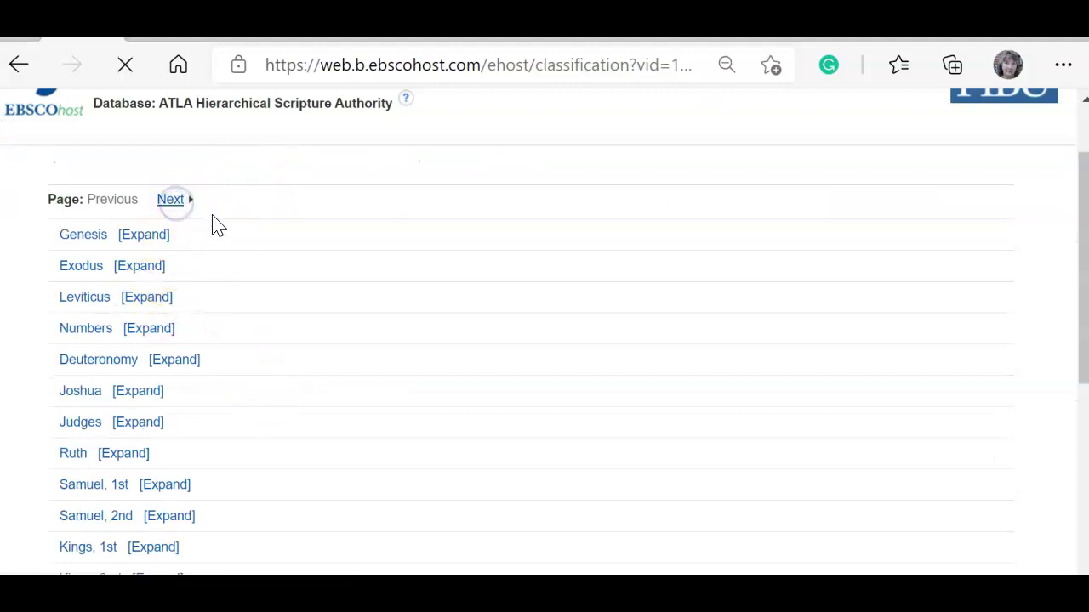
pyautogui.click(179, 204)
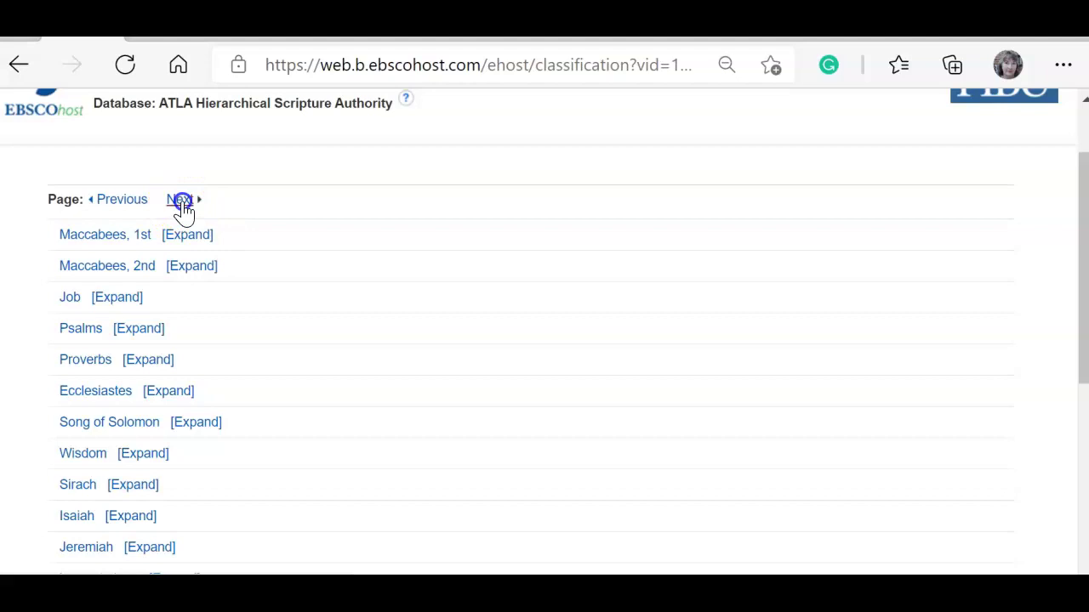
pyautogui.click(182, 204)
pyautogui.scroll(-3, 304, 366)
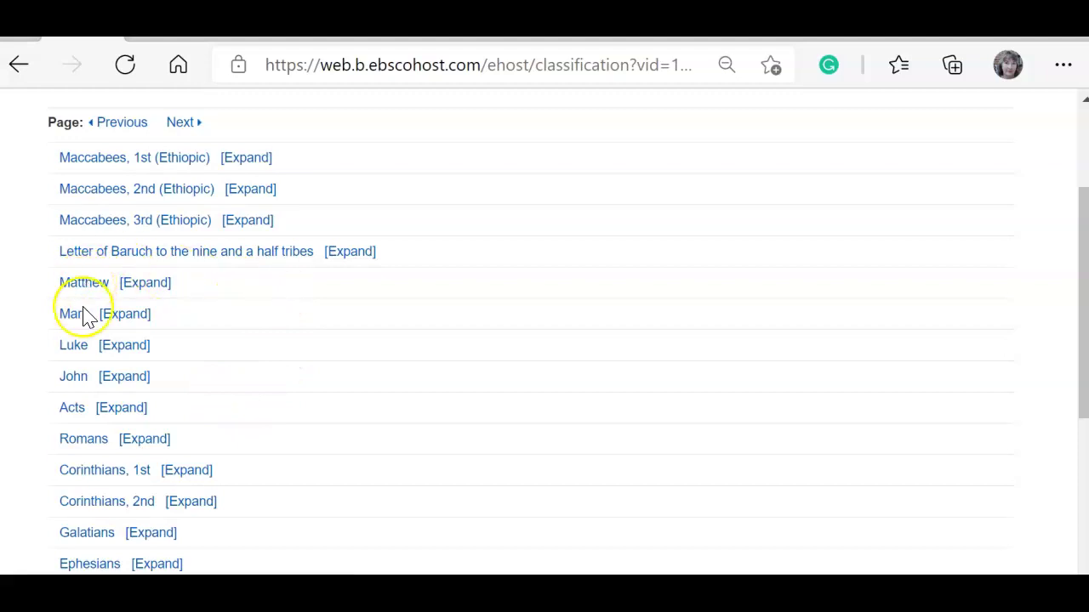
pyautogui.scroll(-2, 341, 398)
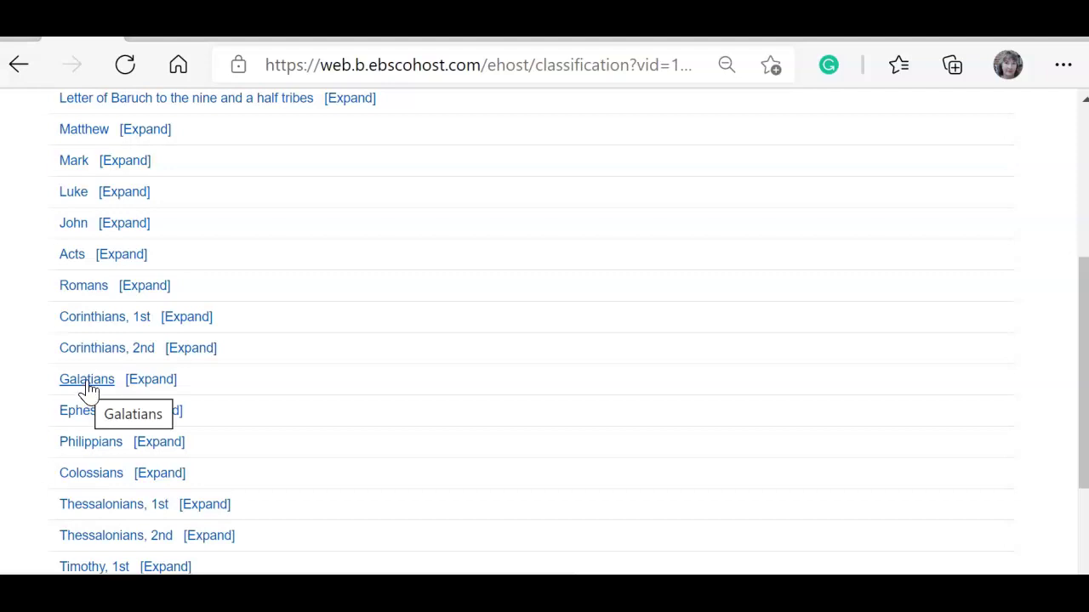
pyautogui.click(154, 382)
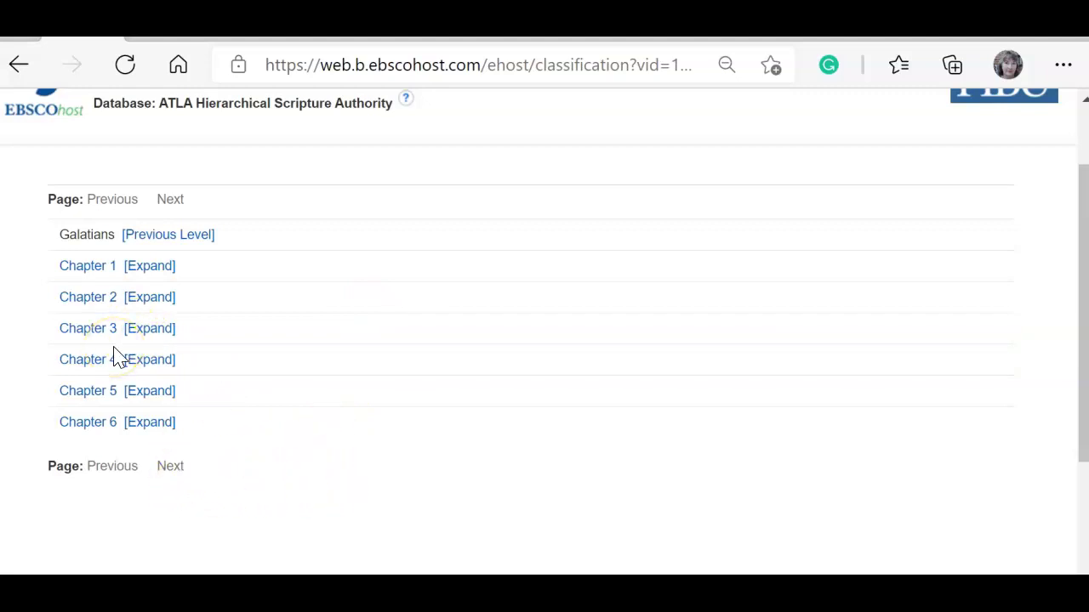
# Expand Galatians chapter 4 into its verses and retrieve the articles indexed under Verse 4.
pyautogui.click(155, 361)
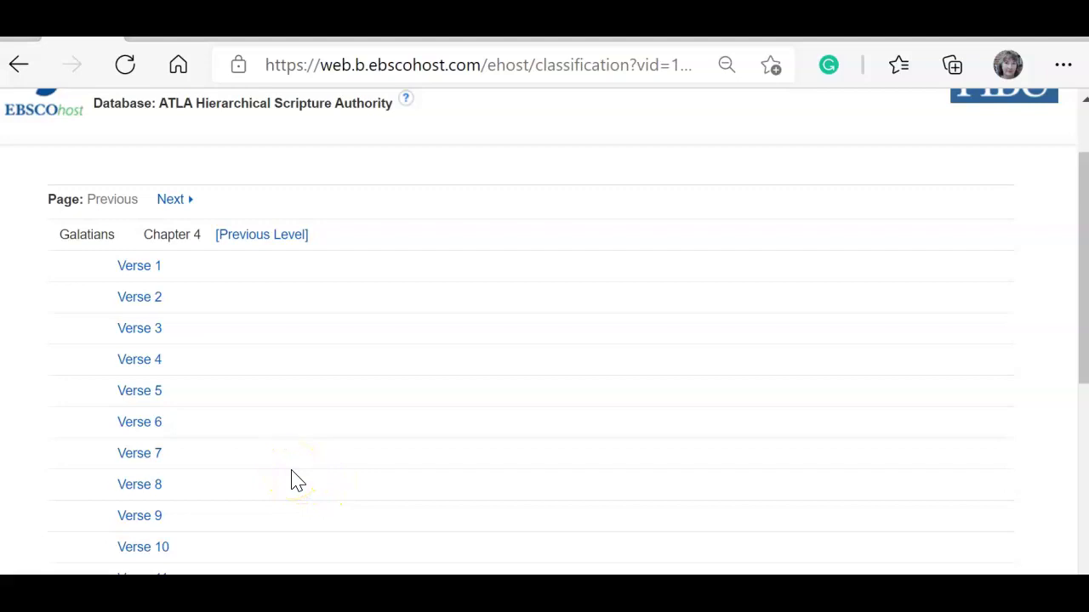
pyautogui.scroll(-4, 291, 451)
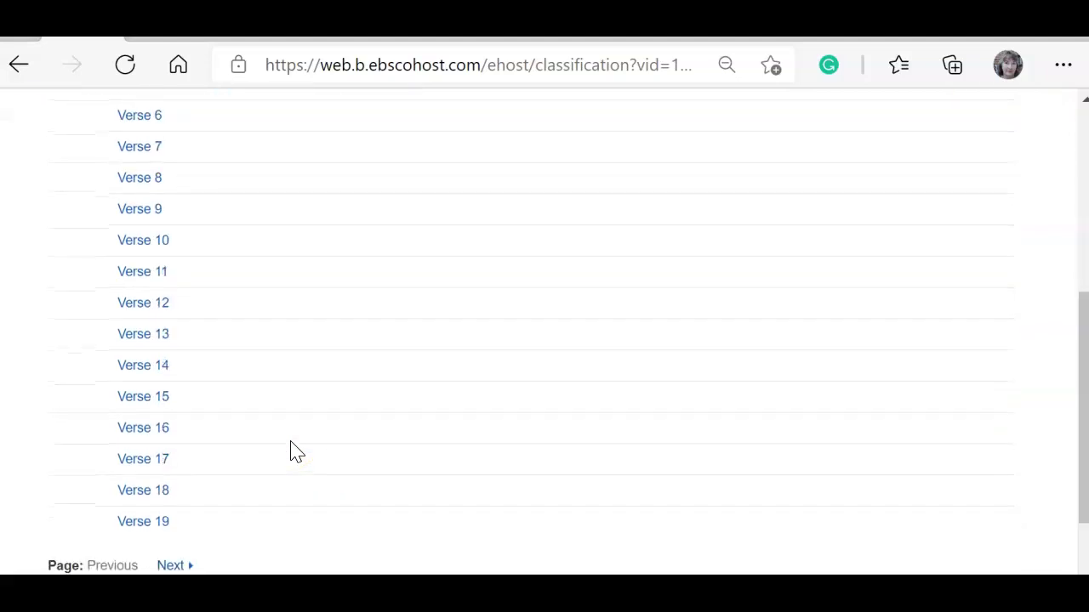
pyautogui.scroll(-1, 291, 451)
pyautogui.scroll(5, 291, 451)
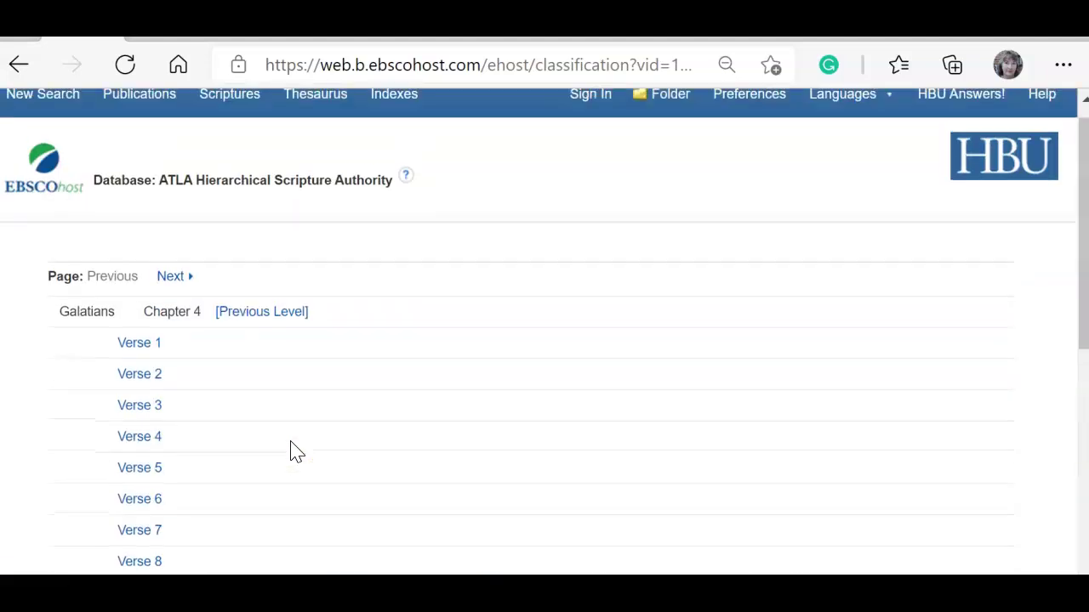
pyautogui.scroll(-1, 291, 451)
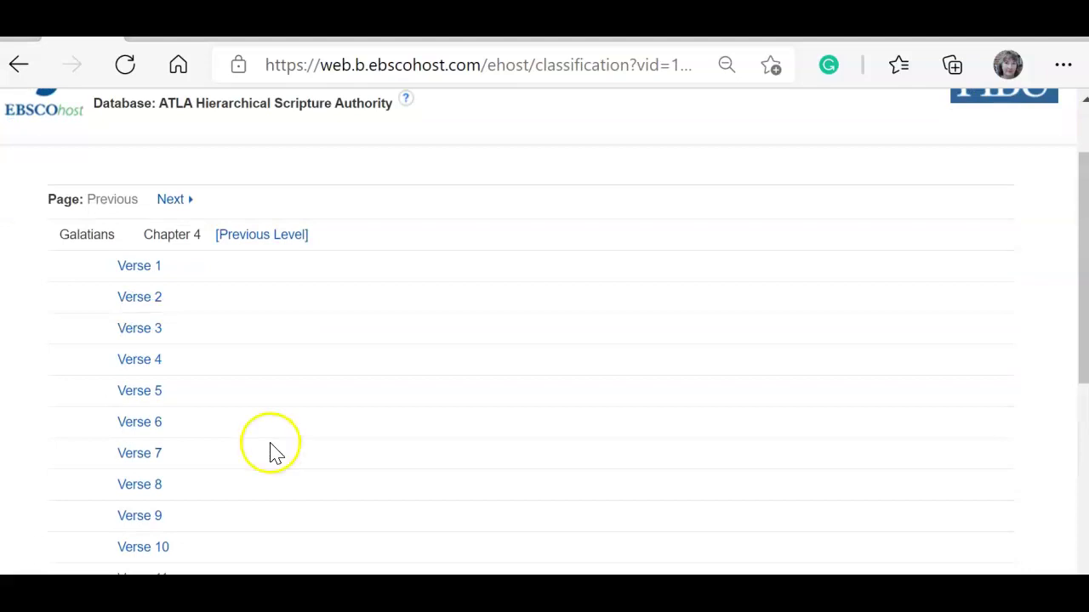
pyautogui.click(140, 361)
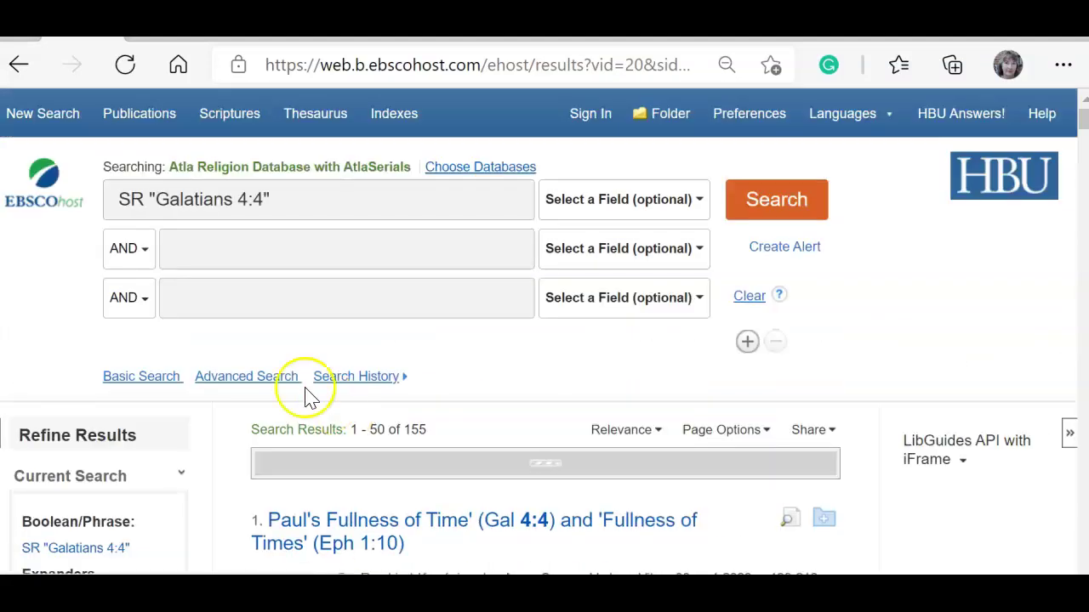
# Extend the first search query with or SR "Galatians 4:5", reusing the existing verse term.
pyautogui.click(282, 198)
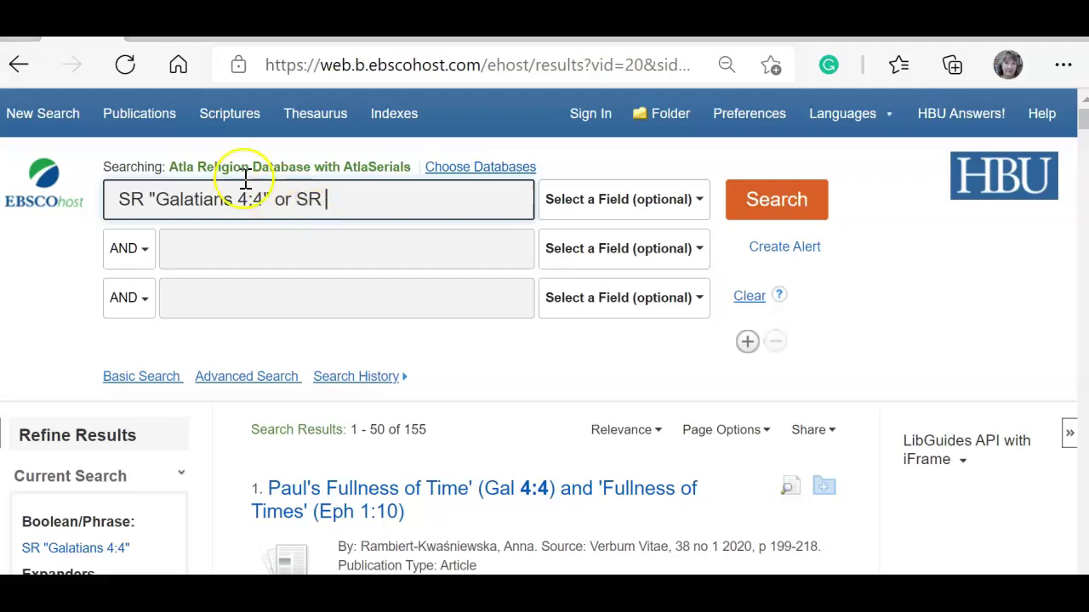
pyautogui.click(150, 199)
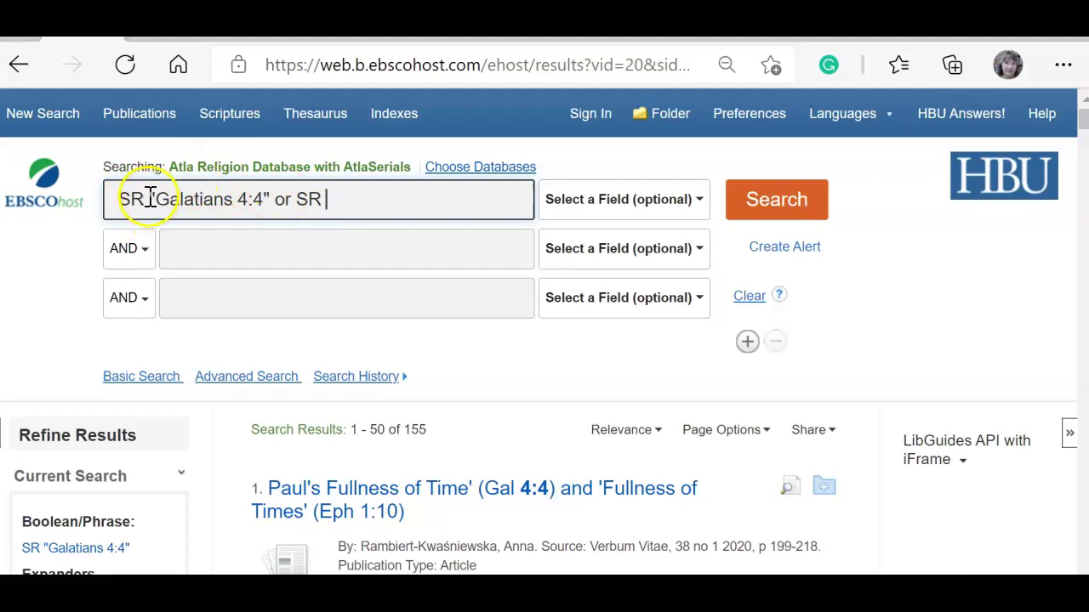
pyautogui.moveTo(116, 199); pyautogui.dragTo(272, 198)
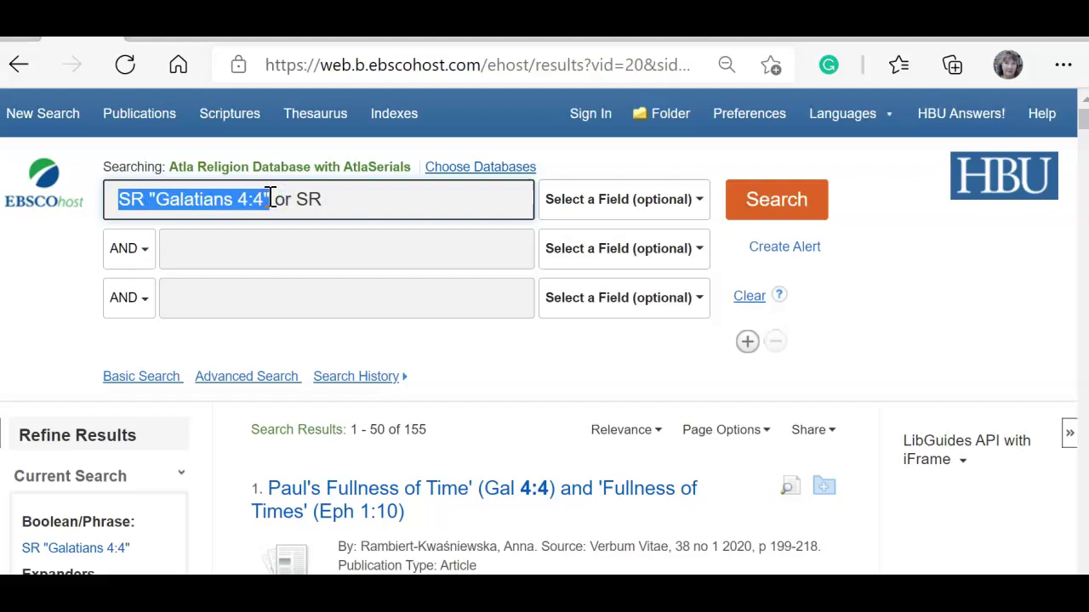
pyautogui.moveTo(296, 199); pyautogui.dragTo(327, 199)
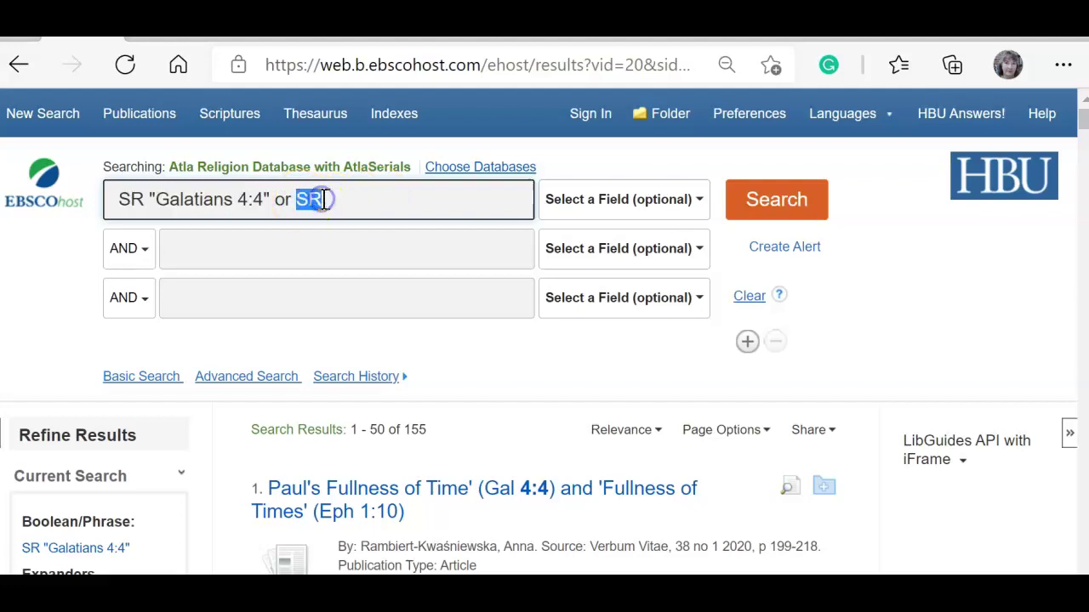
pyautogui.write('SR "Galatians 4:4"')
pyautogui.click(435, 199)
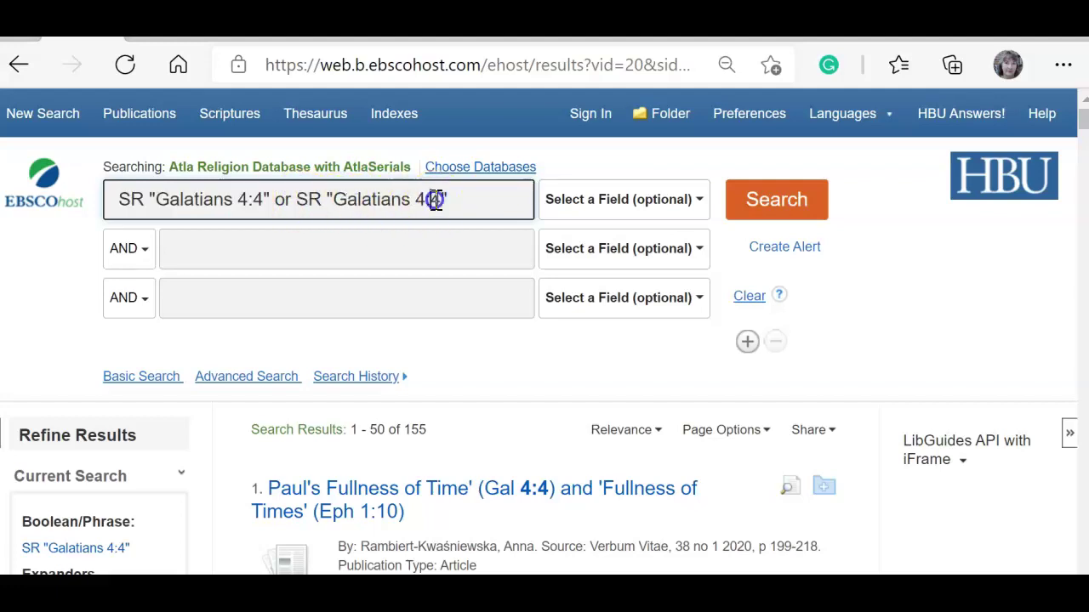
pyautogui.moveTo(440, 200); pyautogui.dragTo(442, 200)
# Add or SR "Galatians 4:6" to the end of the search query.
pyautogui.click(459, 210)
pyautogui.click(482, 202)
pyautogui.write('or')
pyautogui.write('SR "Galatians 4:4"')
pyautogui.click(462, 195)
pyautogui.click(517, 197)
pyautogui.doubleClick(517, 200)
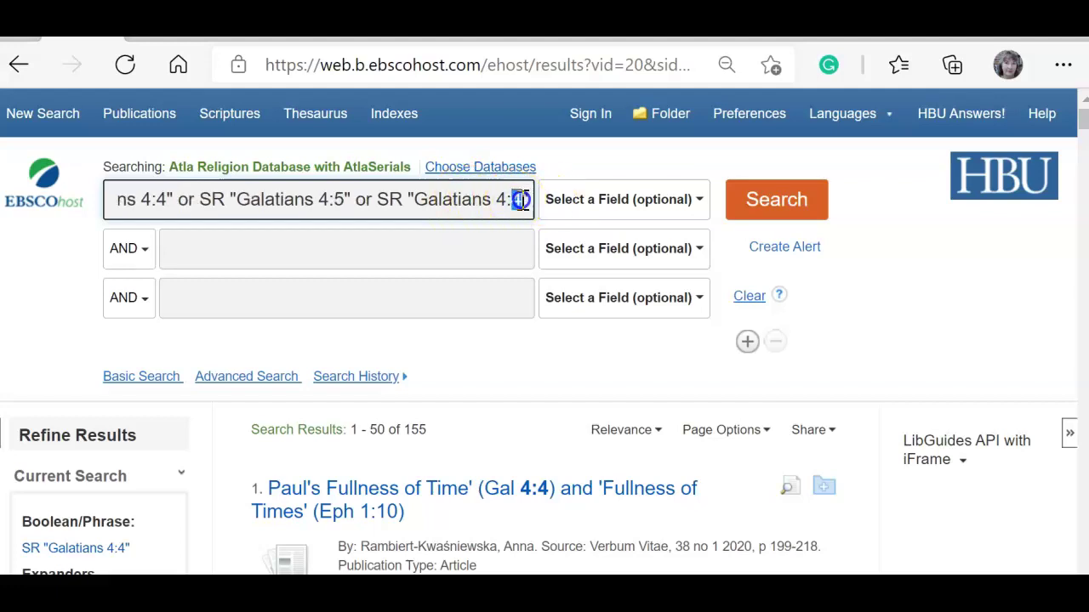
pyautogui.write('6')
# Add or SR "Galatians 4:7" as the last term of the search query.
pyautogui.click(537, 195)
pyautogui.write('or')
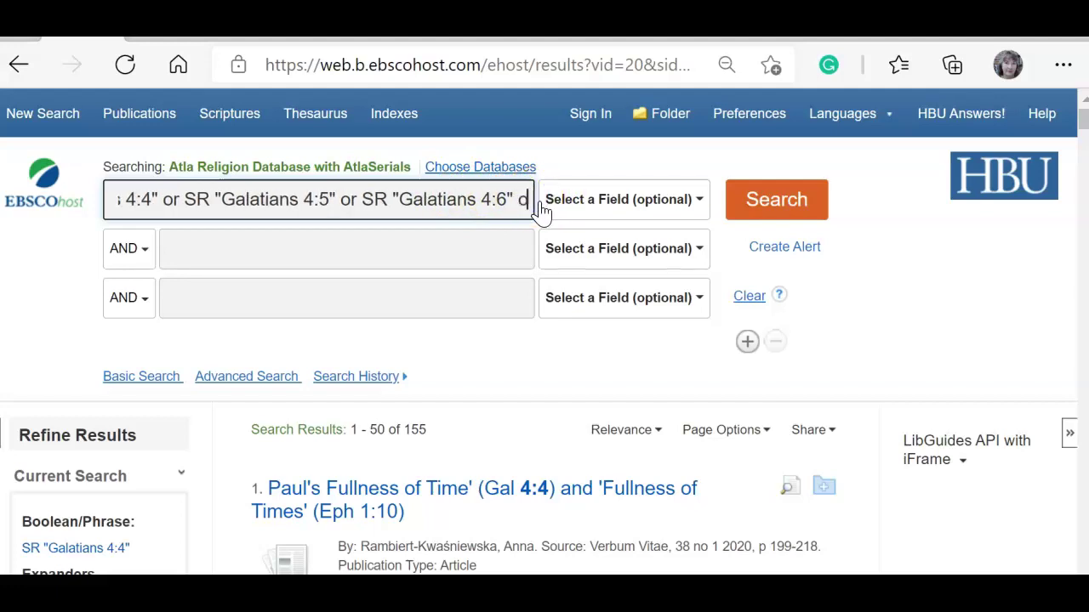
pyautogui.write('SR "Galatians 4:4"')
pyautogui.doubleClick(519, 199)
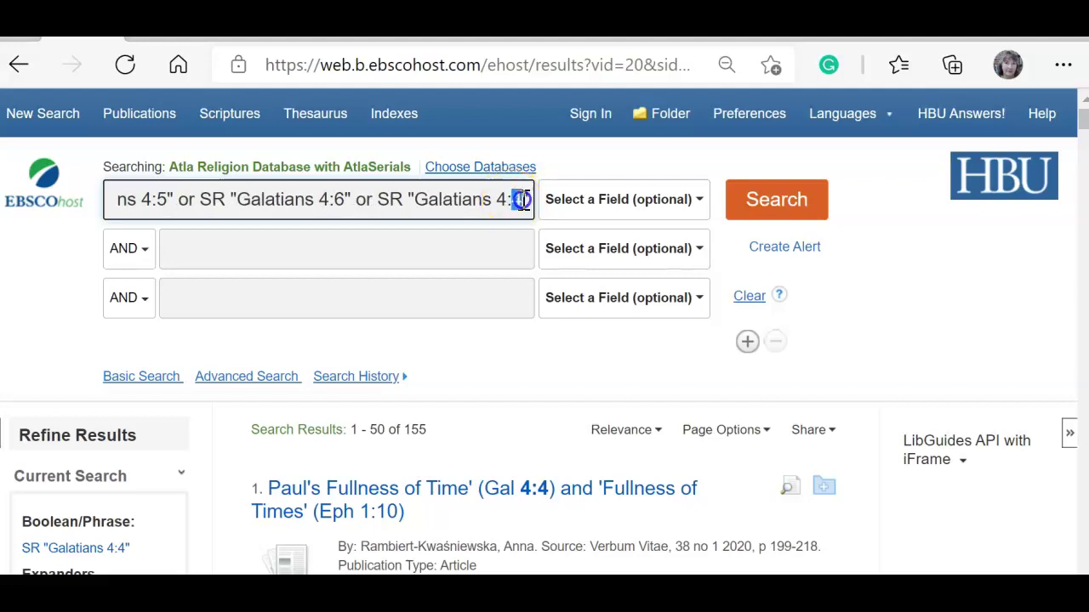
pyautogui.write('7')
# Review the combined Galatians query from its last verse term back to its beginning.
pyautogui.press('Left')
pyautogui.press('Left')
pyautogui.press('Left')
pyautogui.press('Left')
pyautogui.press('Left')
pyautogui.press('Left')
pyautogui.press('Left')
pyautogui.press('Left')
pyautogui.press('Left')
pyautogui.press('Left')
pyautogui.press('Left')
pyautogui.press('Left')
pyautogui.press('Left')
pyautogui.press('Left')
pyautogui.press('Left')
pyautogui.press('Left')
pyautogui.press('Left')
pyautogui.press('Left')
pyautogui.press('Left')
pyautogui.press('Left')
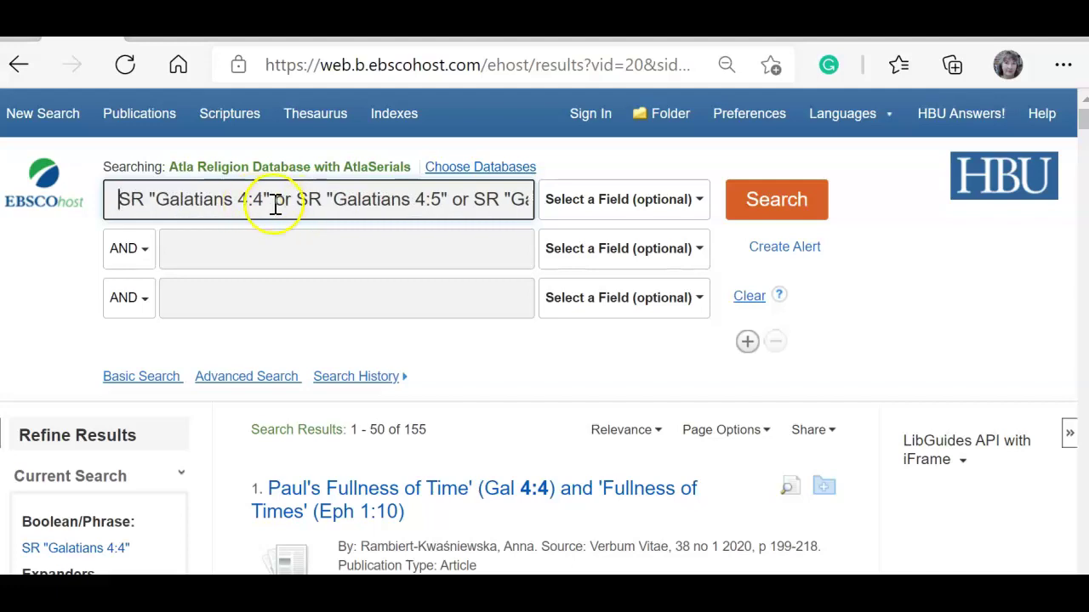
pyautogui.click(245, 245)
pyautogui.write('SR "Galatians 4:4"')
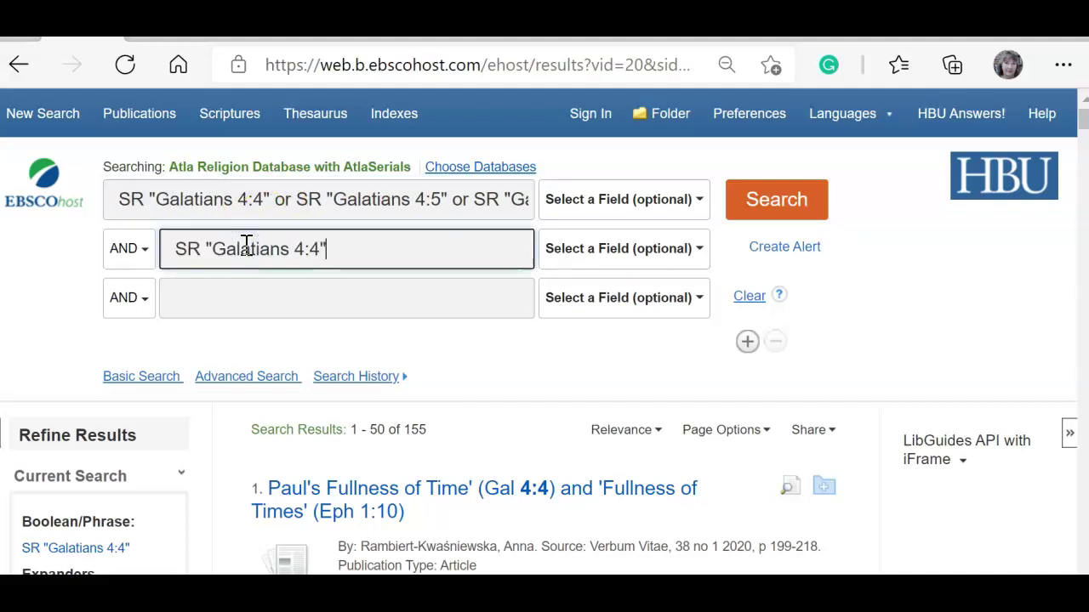
pyautogui.click(318, 248)
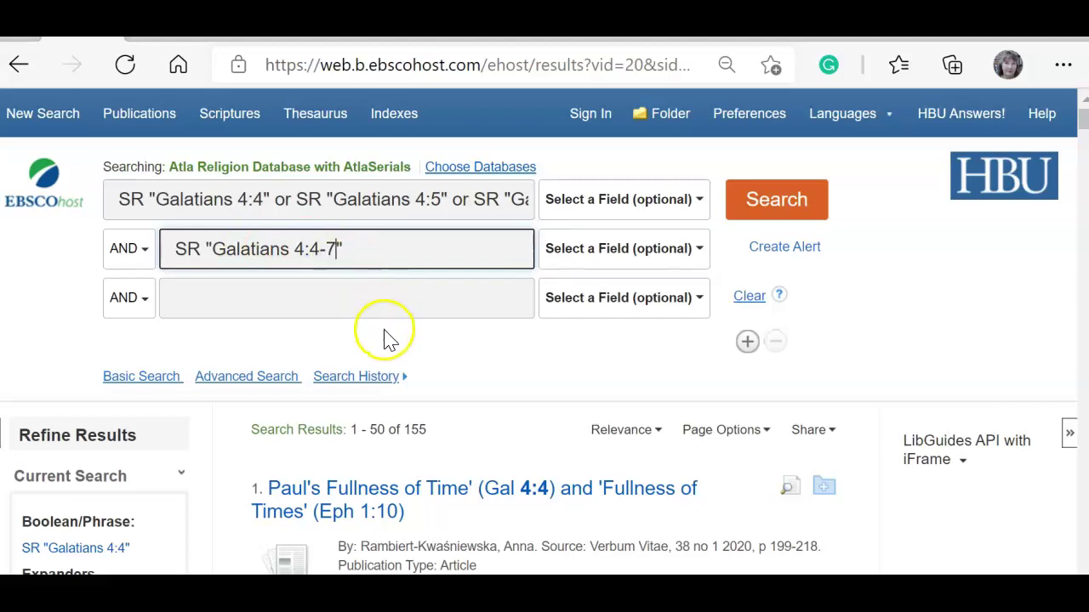
pyautogui.click(349, 247)
pyautogui.moveTo(349, 247); pyautogui.dragTo(180, 247)
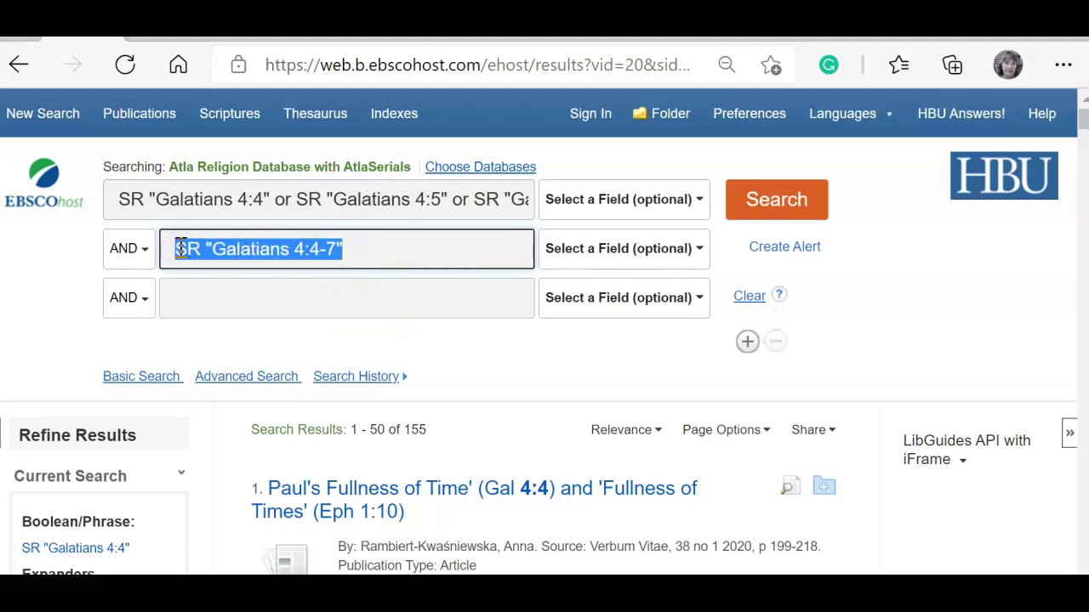
pyautogui.press('BackSpace')
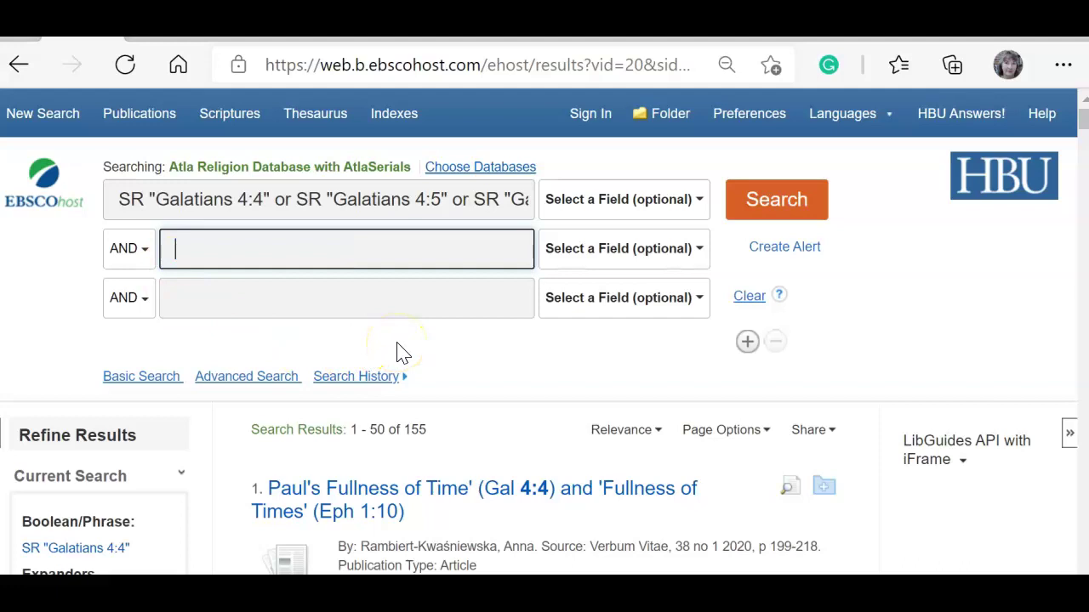
# Run the combined verse search and limit the results to the English language.
pyautogui.click(774, 204)
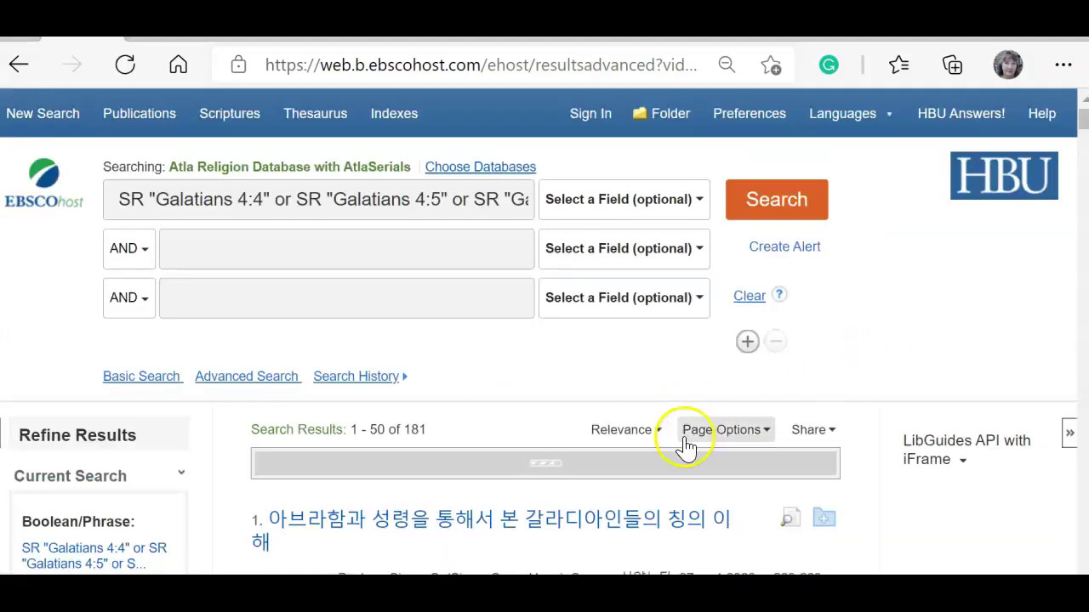
pyautogui.scroll(-3, 489, 414)
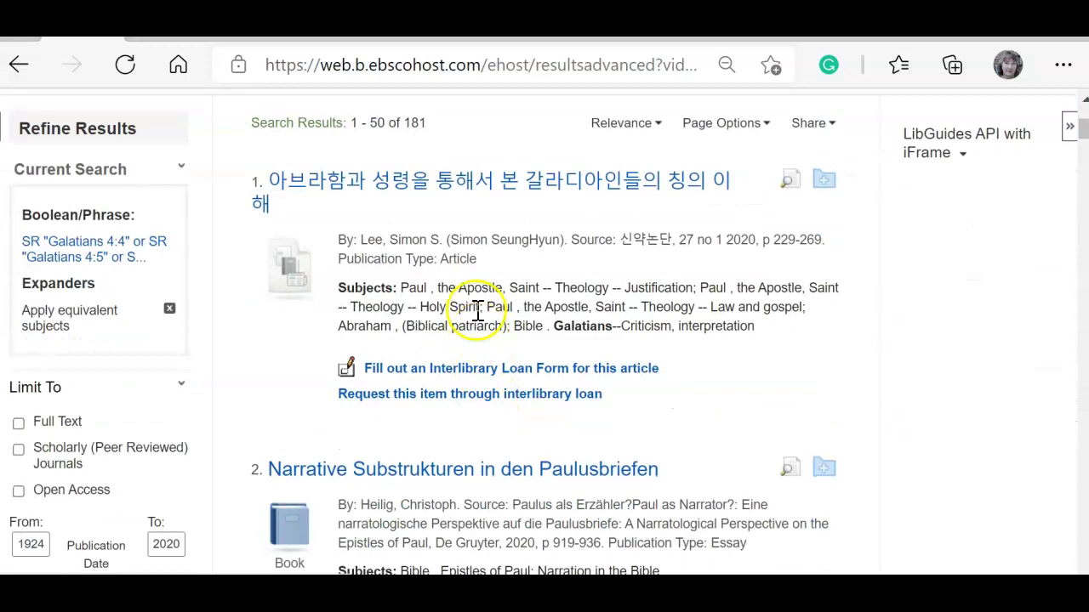
pyautogui.scroll(-3, 85, 400)
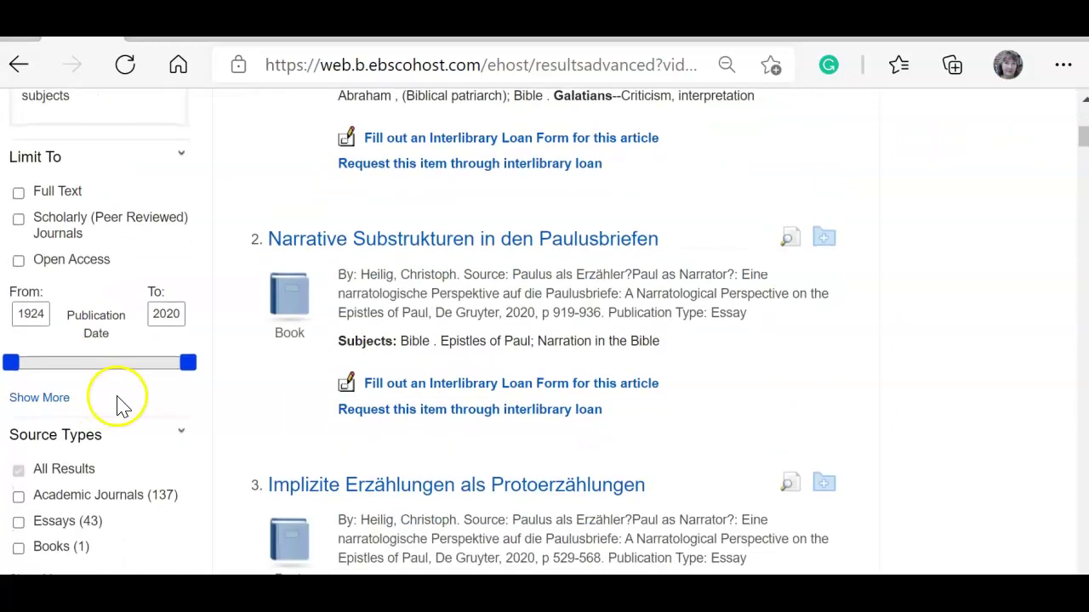
pyautogui.scroll(-2, 128, 396)
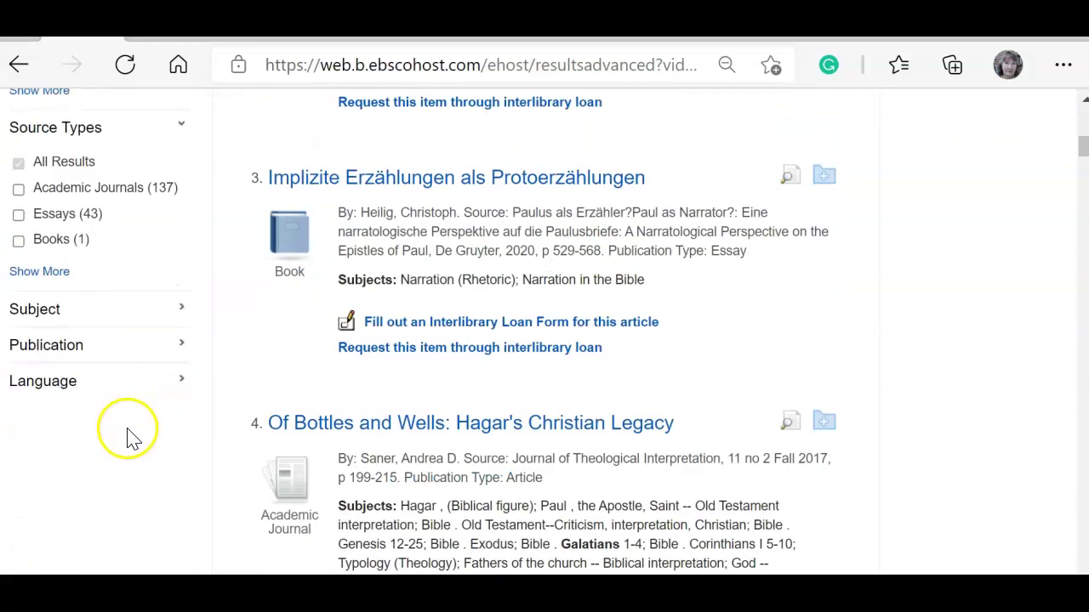
pyautogui.click(42, 390)
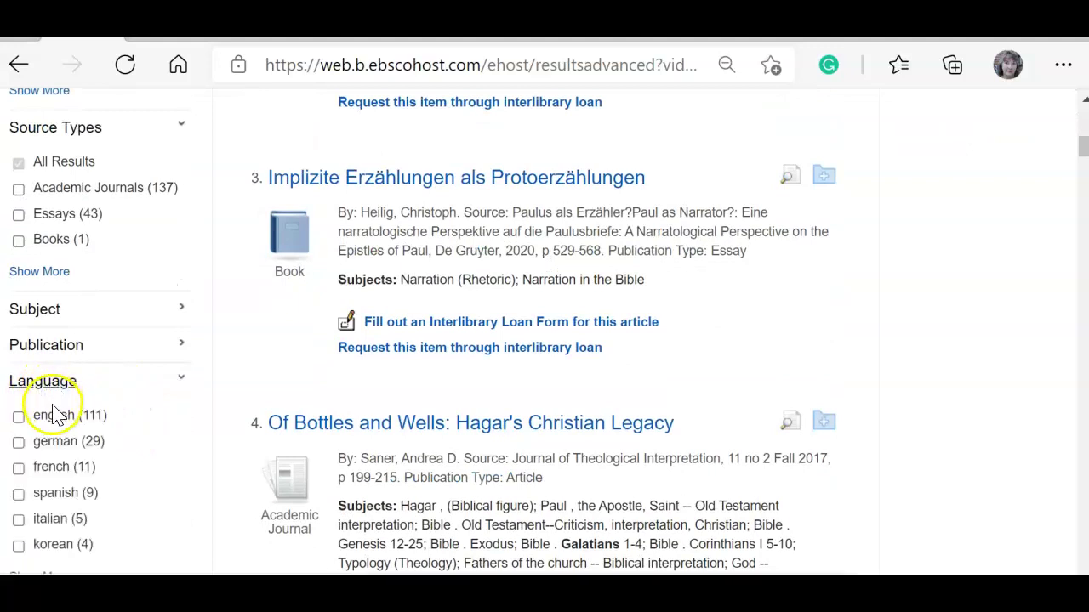
pyautogui.click(19, 417)
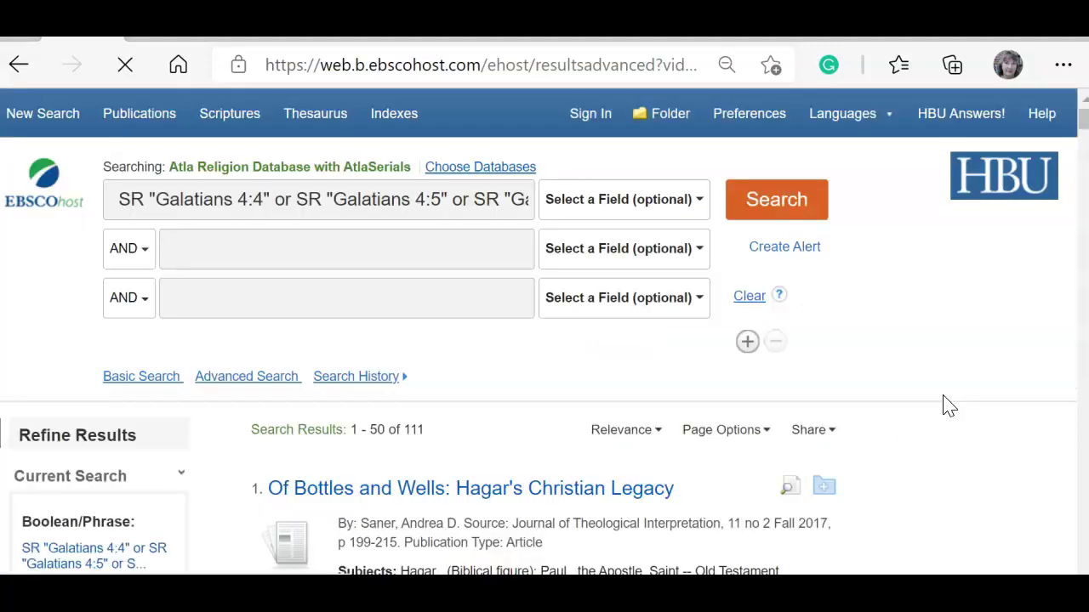
# Examine the English results for their Galatians subject headings and full-text or interlibrary loan options.
pyautogui.scroll(-3, 552, 389)
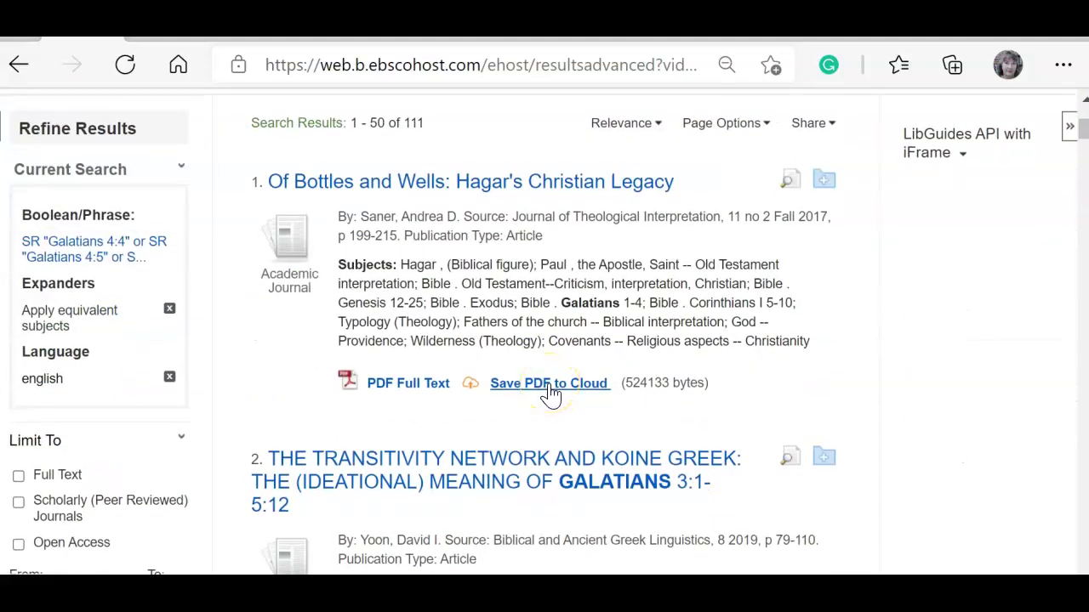
pyautogui.moveTo(561, 303); pyautogui.dragTo(643, 303)
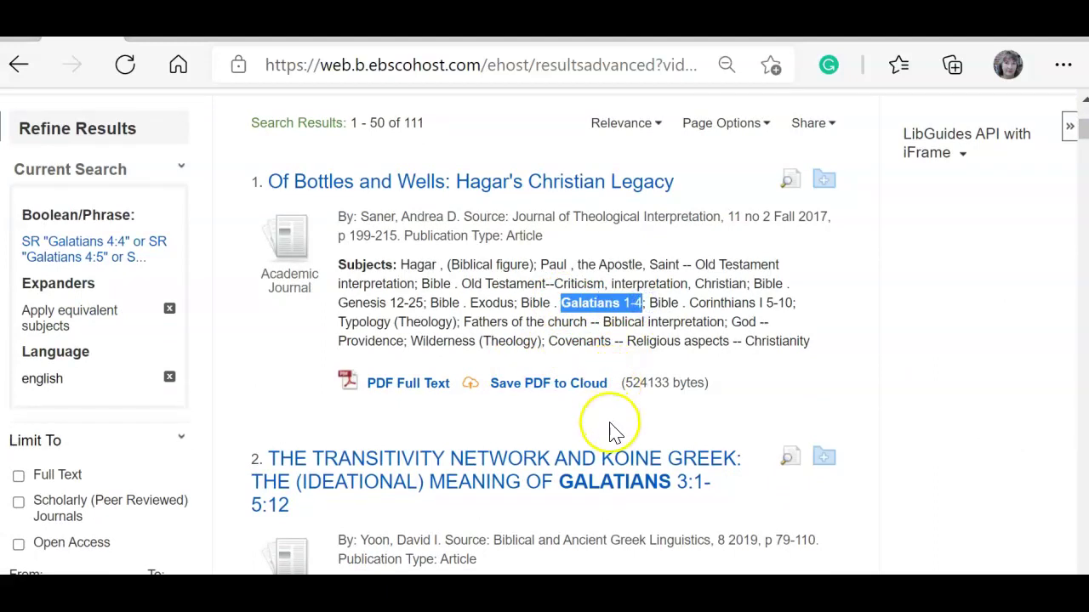
pyautogui.scroll(-4, 613, 429)
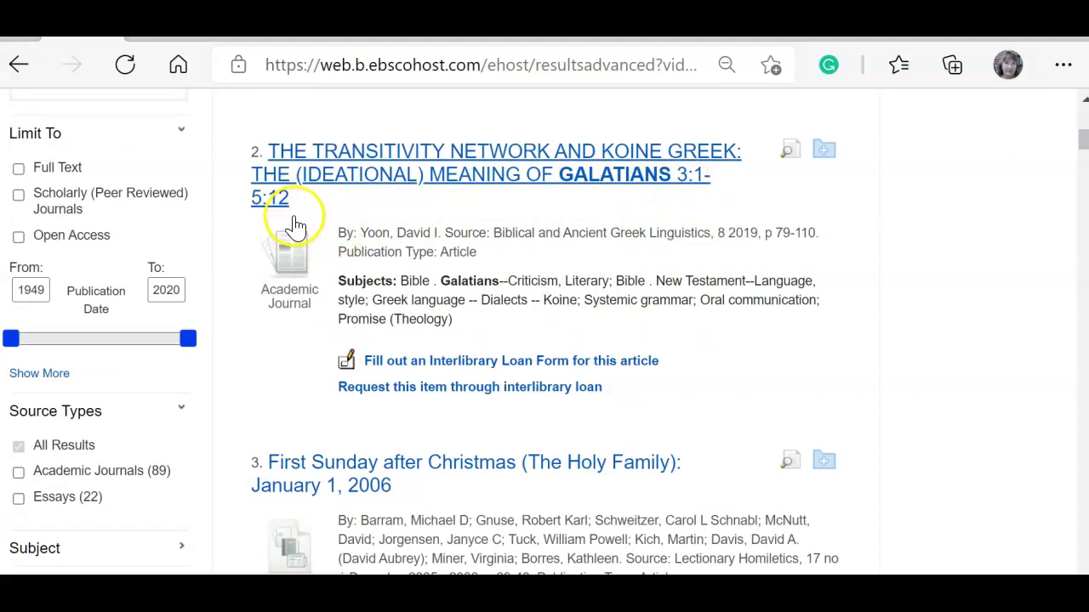
pyautogui.scroll(-4, 602, 352)
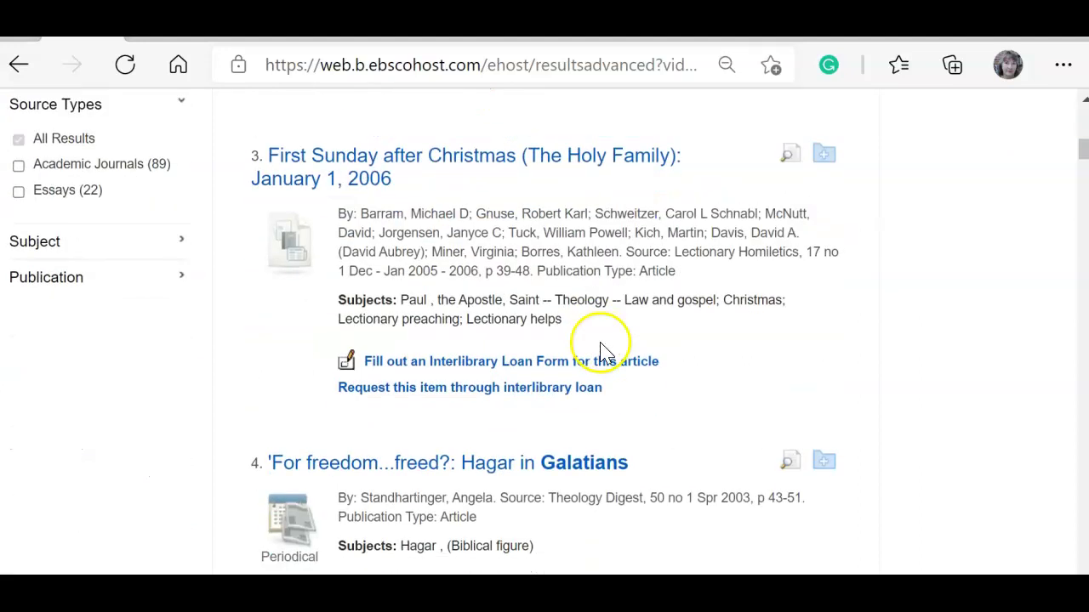
pyautogui.scroll(-2, 443, 344)
pyautogui.scroll(-5, 443, 344)
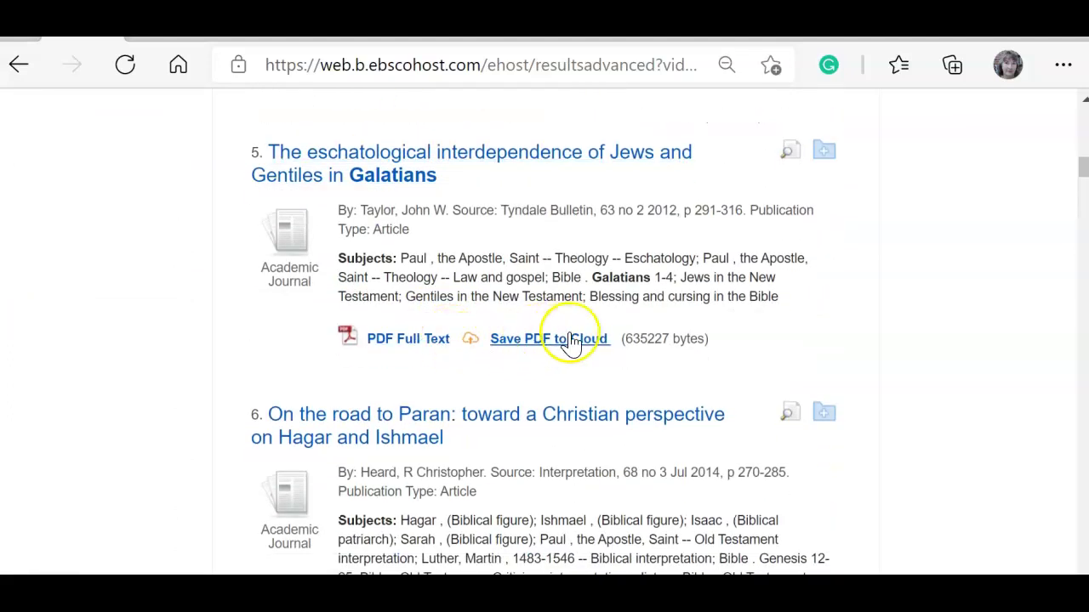
# Examine results 5 to 9 for their Galatians subject headings and for full-text or interlibrary loan access.
pyautogui.scroll(-3, 535, 377)
pyautogui.scroll(-1, 538, 366)
pyautogui.scroll(-1, 553, 374)
pyautogui.scroll(-3, 552, 374)
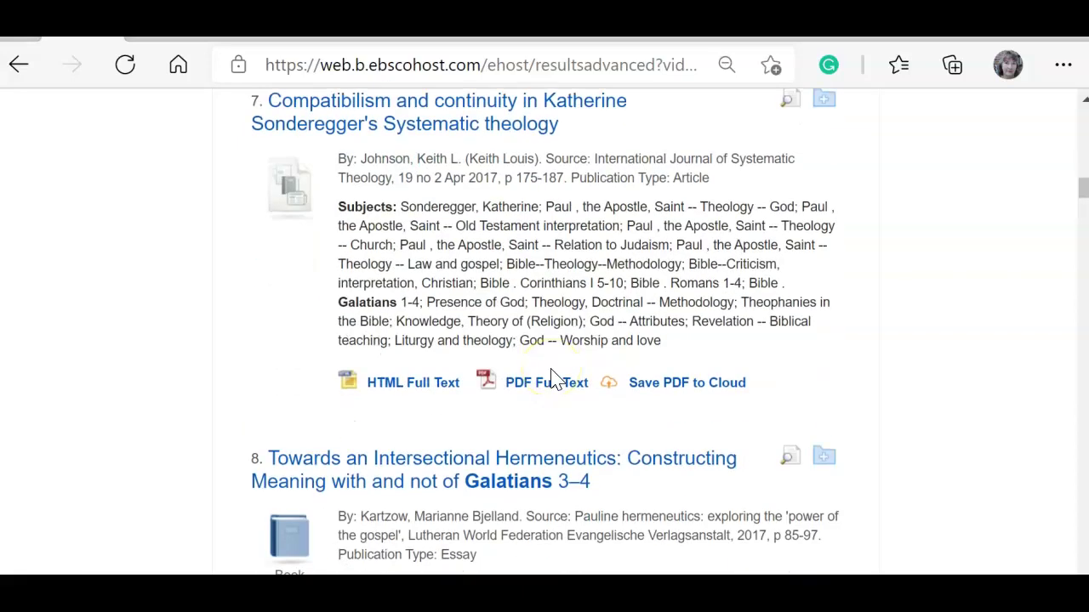
pyautogui.scroll(-2, 553, 378)
pyautogui.scroll(-6, 553, 374)
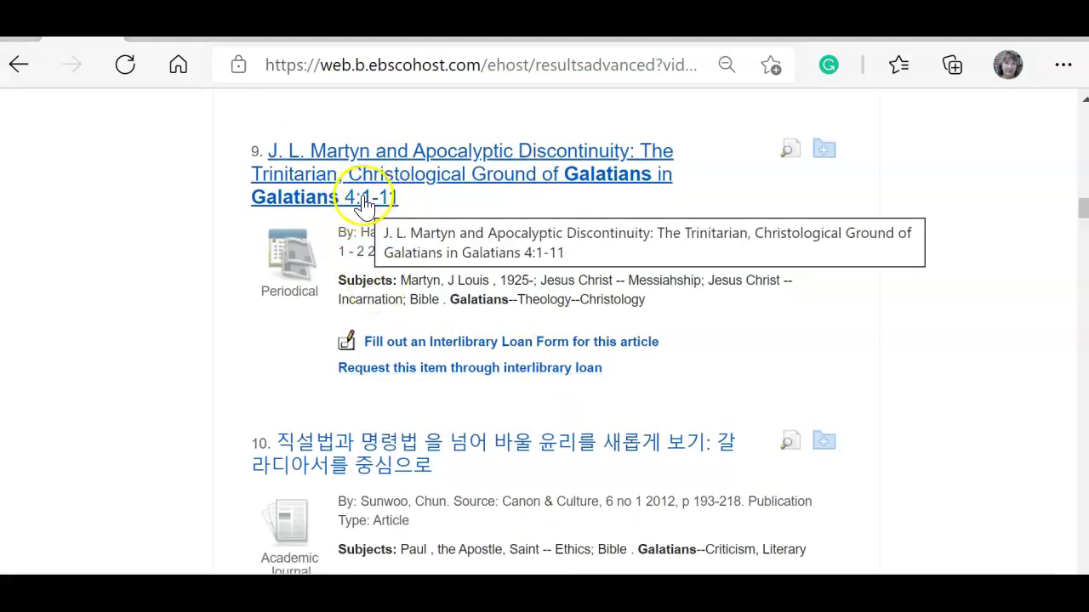
# Reduce the search query to SR "Galatians 4:4" by removing the other verse terms, and run the search.
pyautogui.scroll(9, 553, 358)
pyautogui.scroll(20, 553, 361)
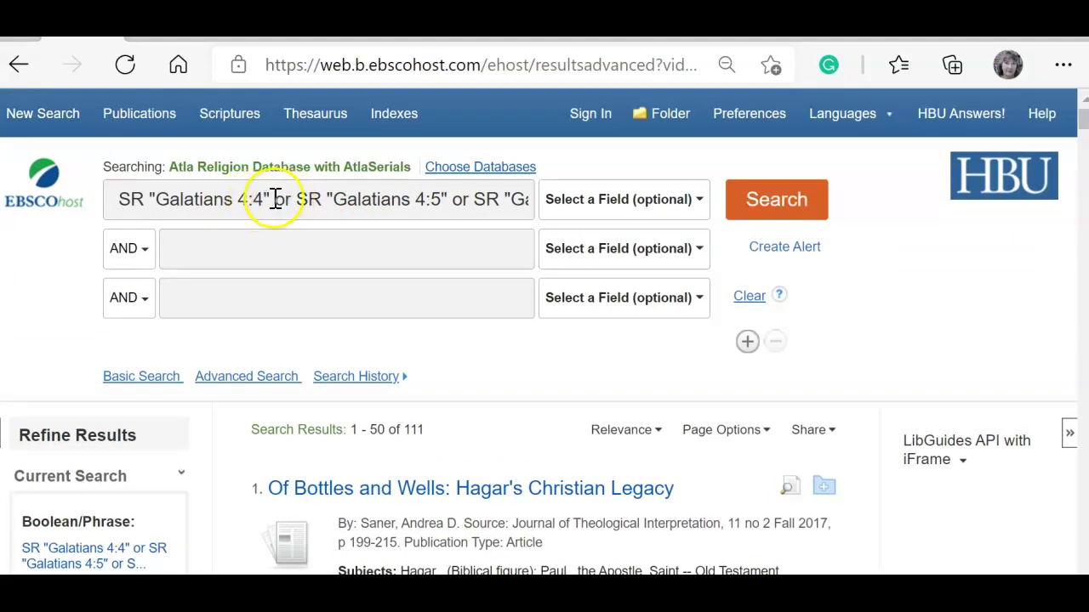
pyautogui.moveTo(278, 200); pyautogui.dragTo(677, 236)
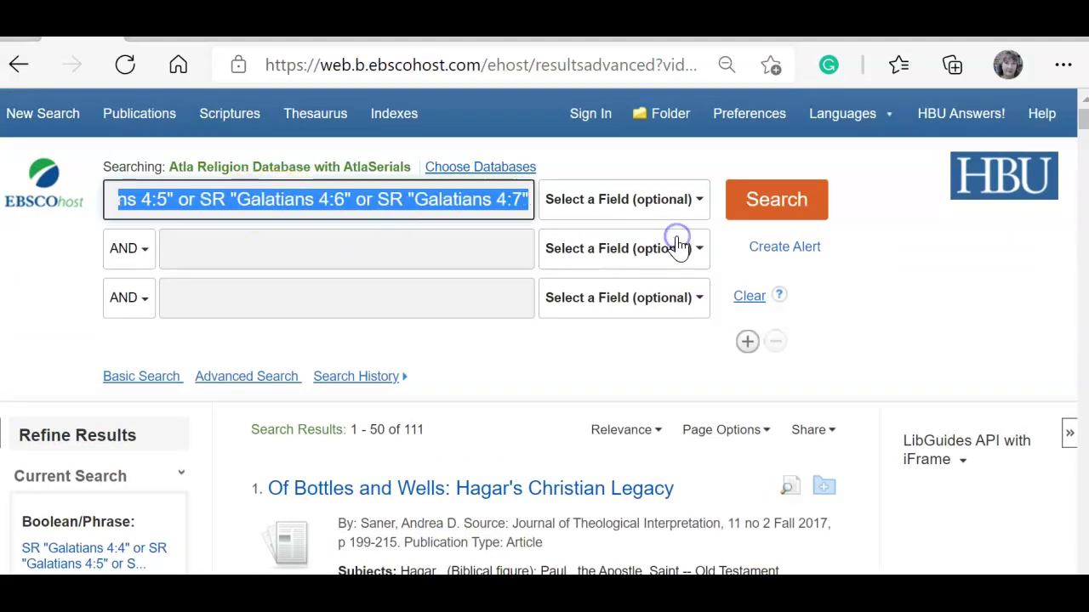
pyautogui.press('BackSpace')
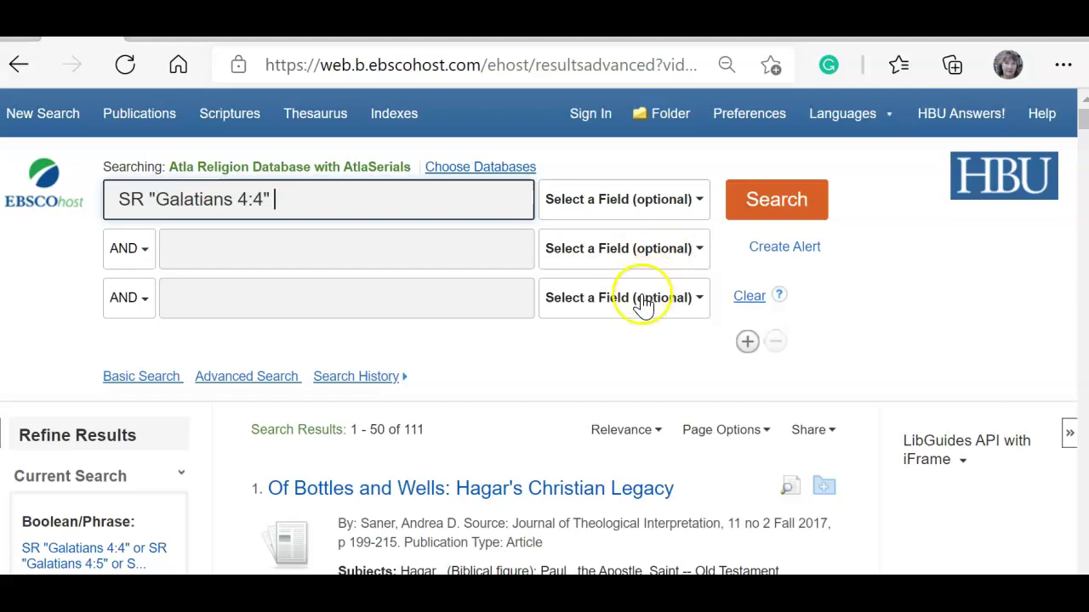
pyautogui.click(789, 213)
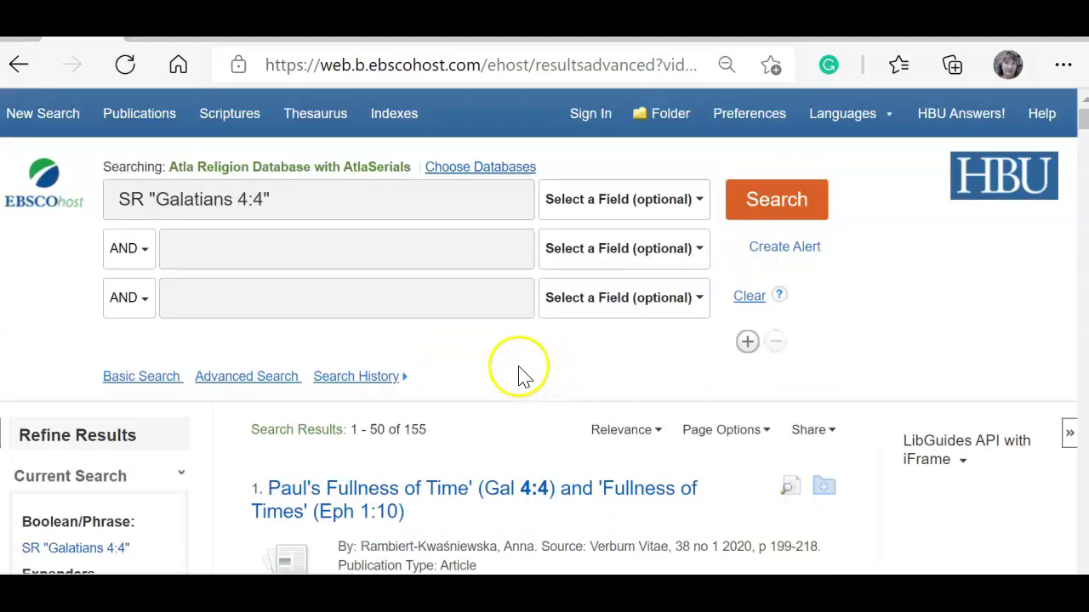
# Review the first Galatians 4:4 results and open the record of "Jesus and the Spirit in Paul's Theology: The Earthly Jesus".
pyautogui.scroll(-1, 421, 353)
pyautogui.scroll(-4, 421, 353)
pyautogui.scroll(1, 414, 333)
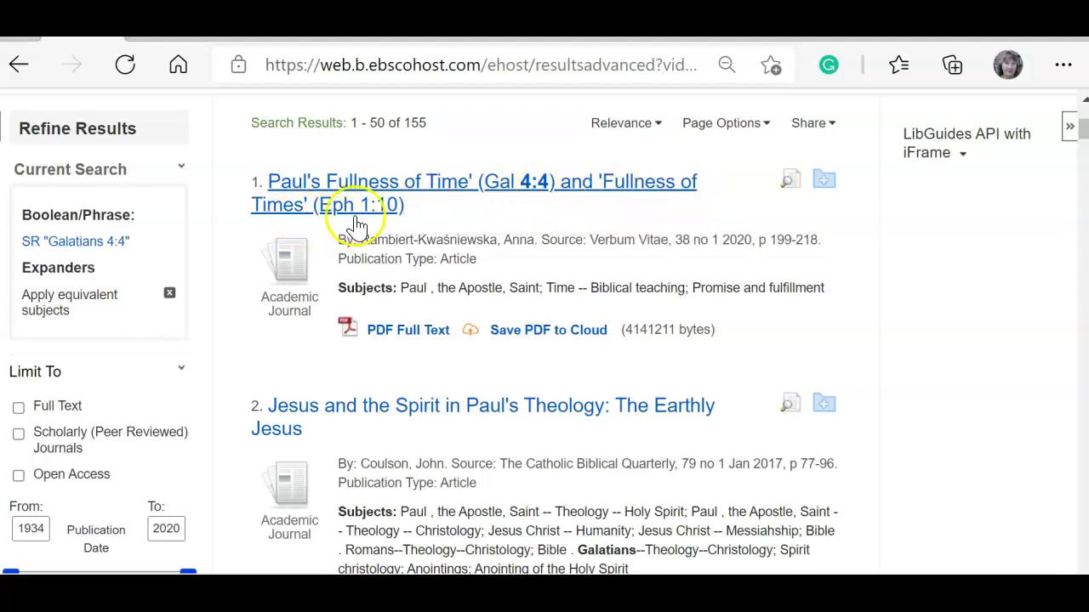
pyautogui.scroll(-3, 479, 333)
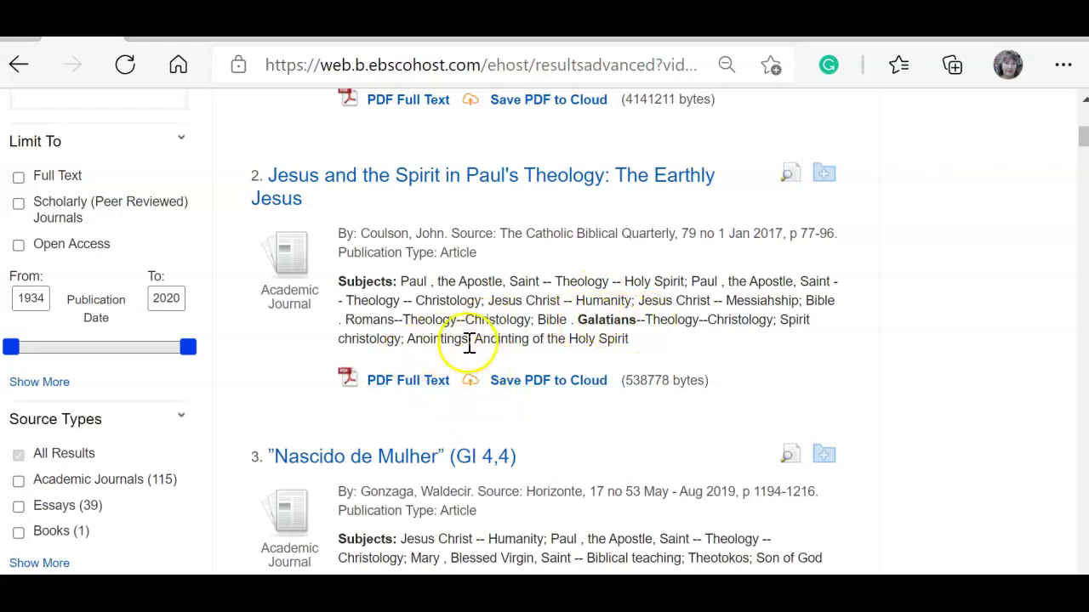
pyautogui.click(355, 181)
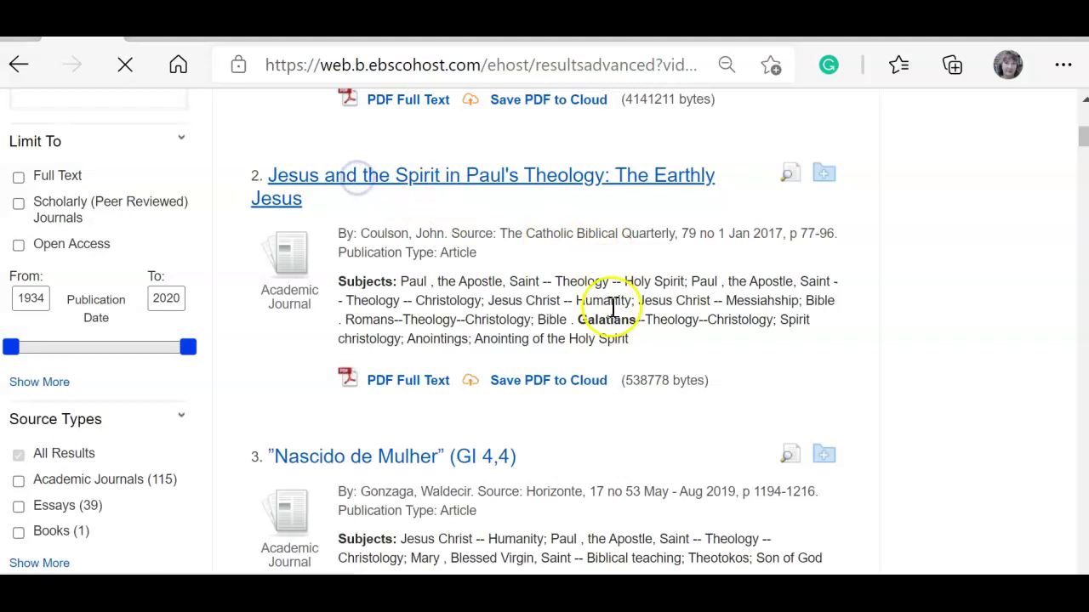
# Examine the article's detailed record, including peer-review status, language, subjects, scripture citations and accession number.
pyautogui.scroll(-6, 573, 340)
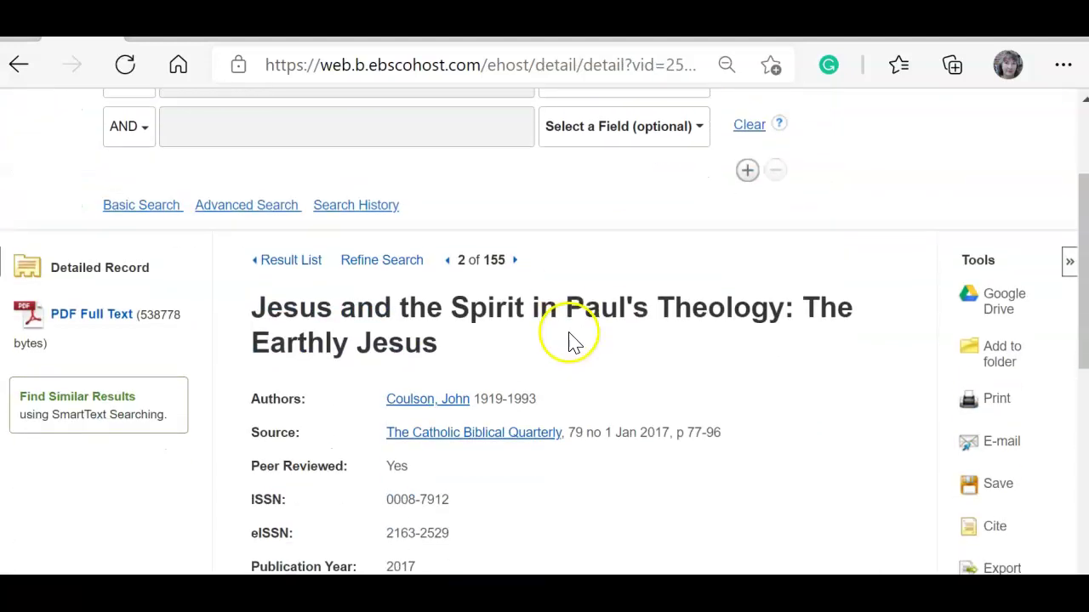
pyautogui.scroll(2, 573, 341)
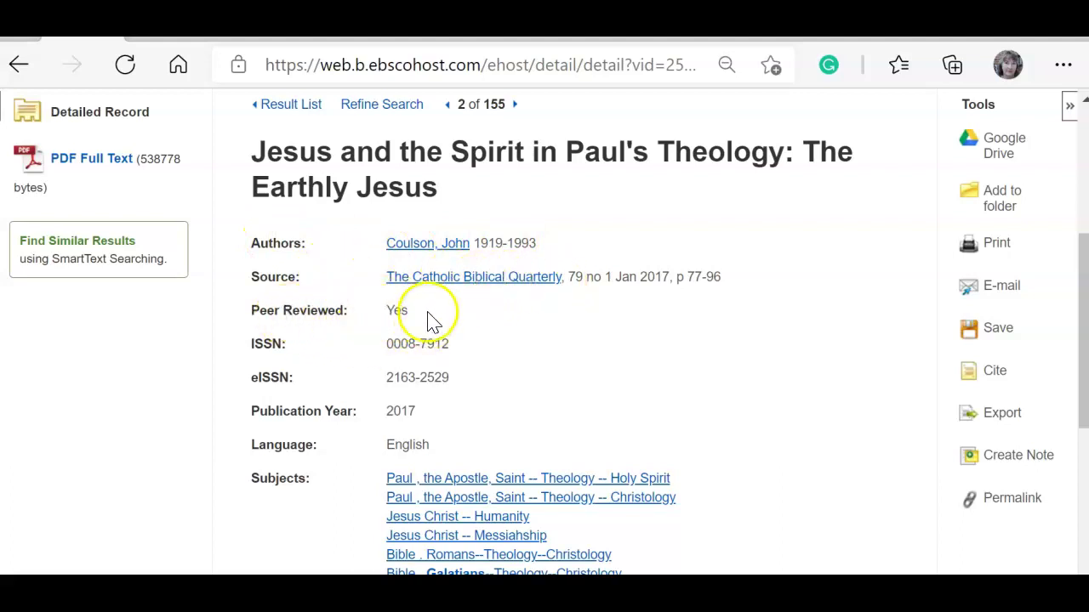
pyautogui.scroll(-1, 544, 374)
pyautogui.scroll(-1, 549, 375)
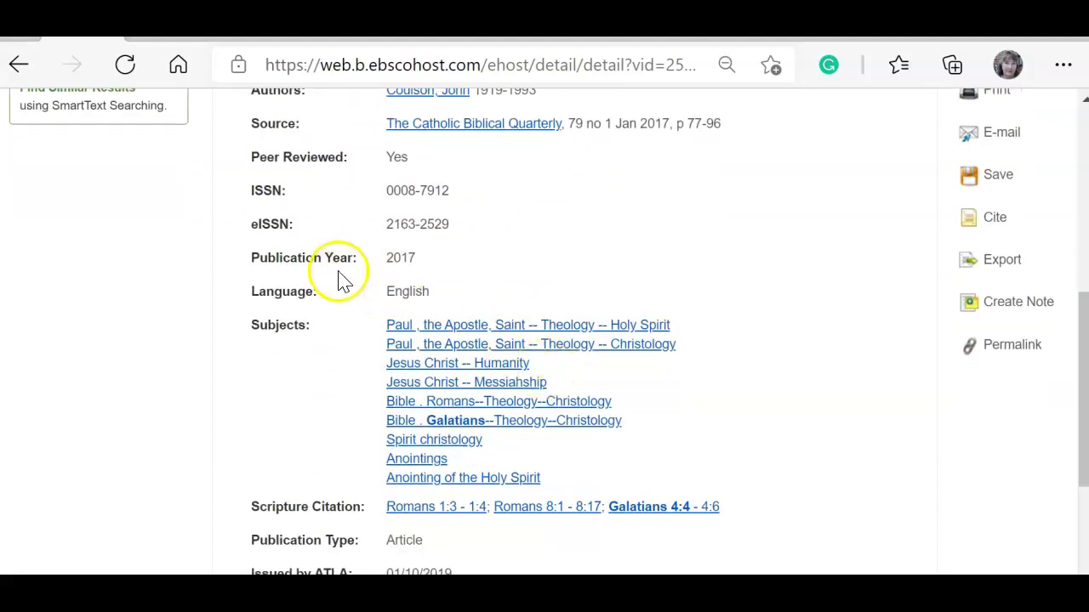
pyautogui.scroll(-1, 519, 323)
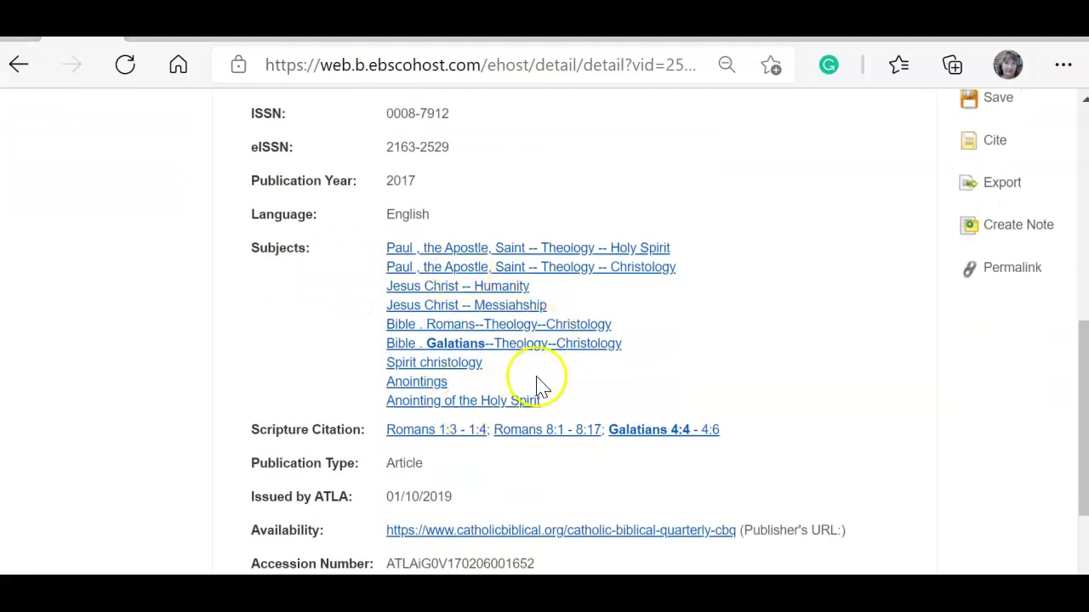
pyautogui.scroll(-2, 539, 382)
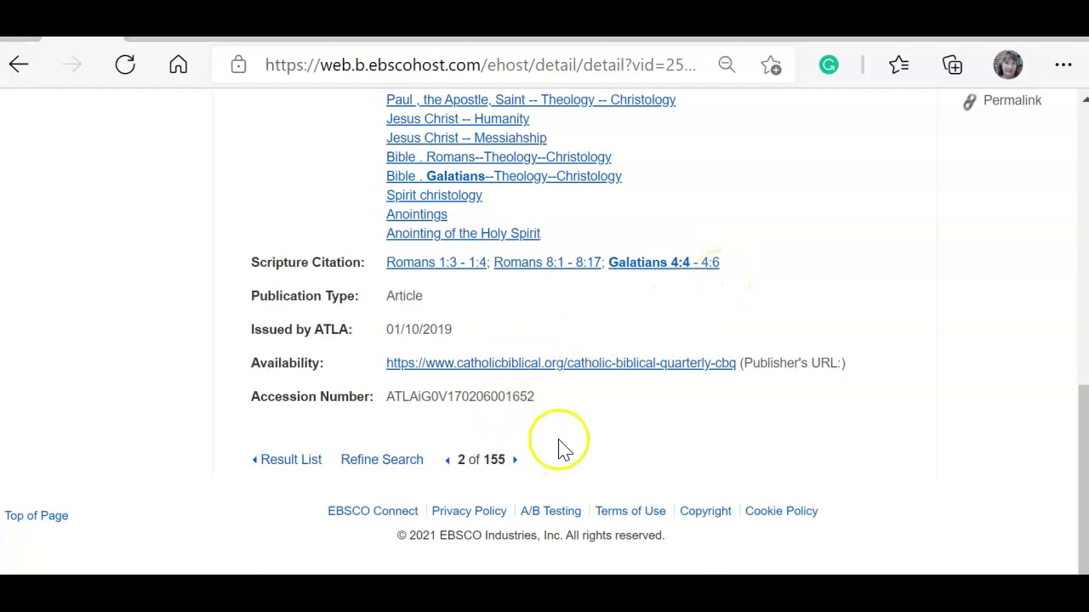
# Open the PDF full text of the article from its detailed record.
pyautogui.scroll(10, 559, 449)
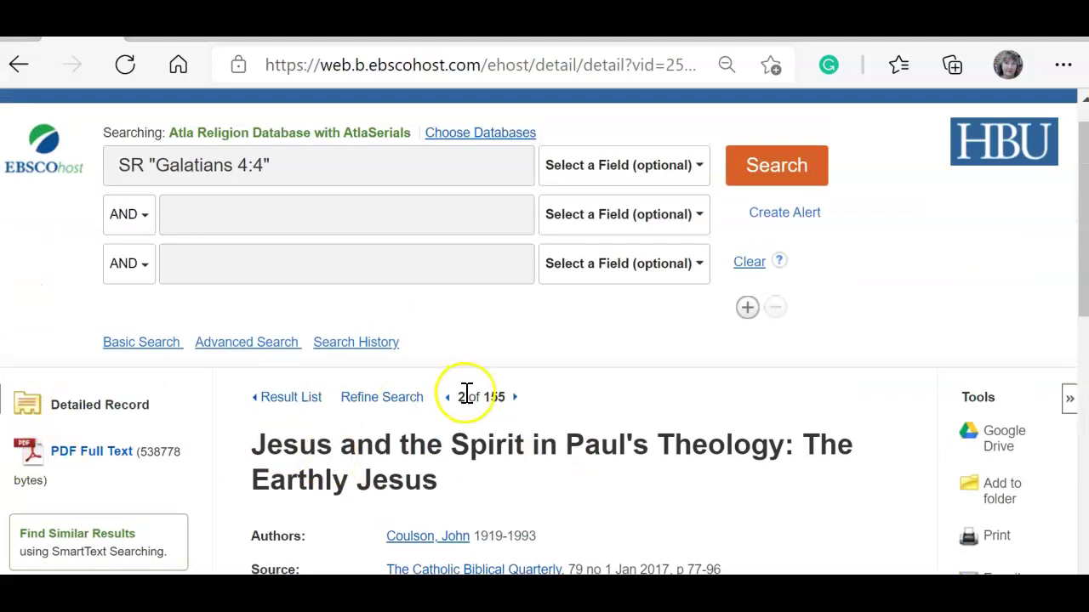
pyautogui.scroll(-2, 323, 400)
pyautogui.click(88, 302)
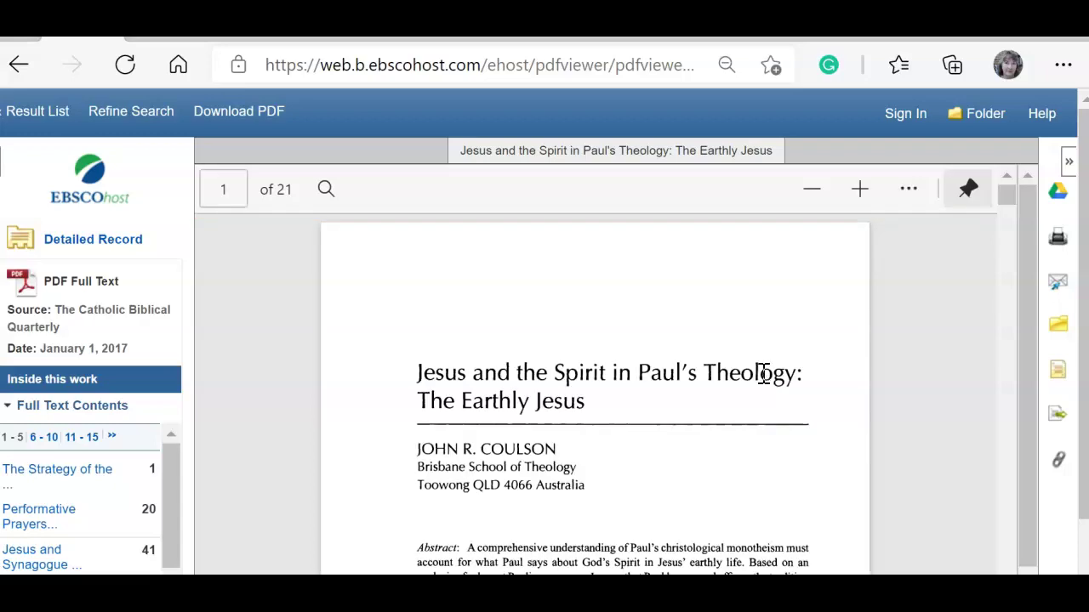
# Examine the article's first page, including its title, abstract, key words and opening footnotes.
pyautogui.scroll(-6, 757, 379)
pyautogui.scroll(-2, 747, 383)
pyautogui.scroll(8, 753, 374)
pyautogui.click(752, 371)
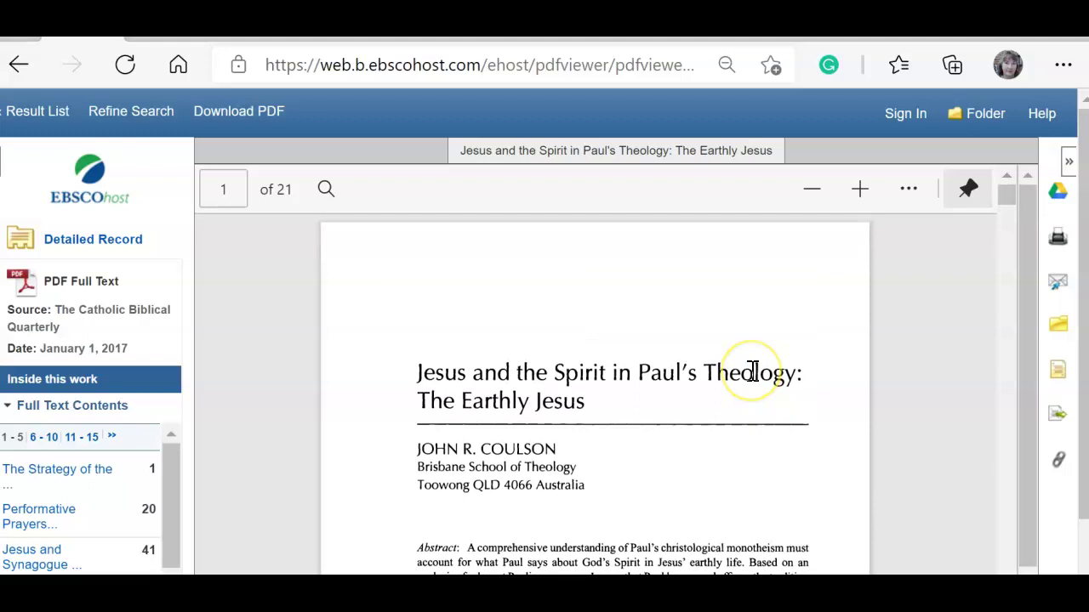
pyautogui.scroll(-5, 731, 370)
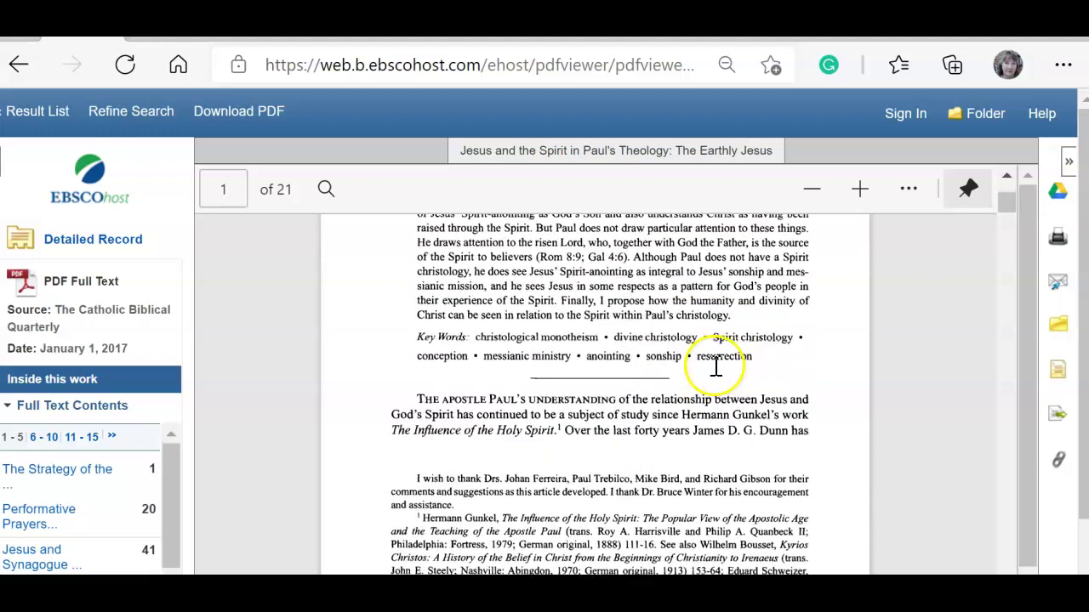
pyautogui.scroll(-4, 584, 332)
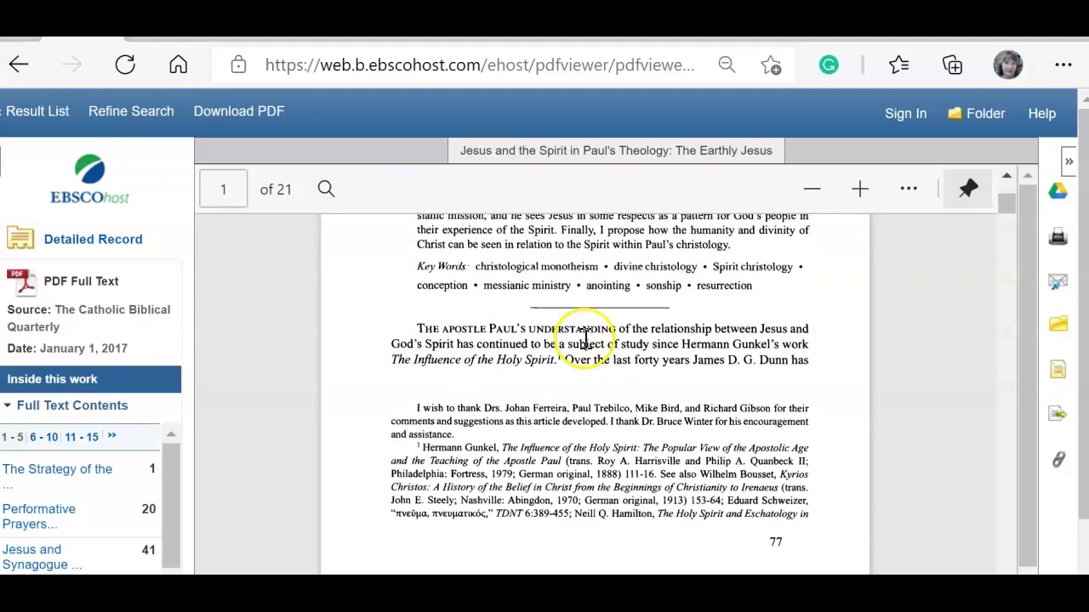
pyautogui.scroll(-1, 572, 355)
pyautogui.scroll(10, 565, 370)
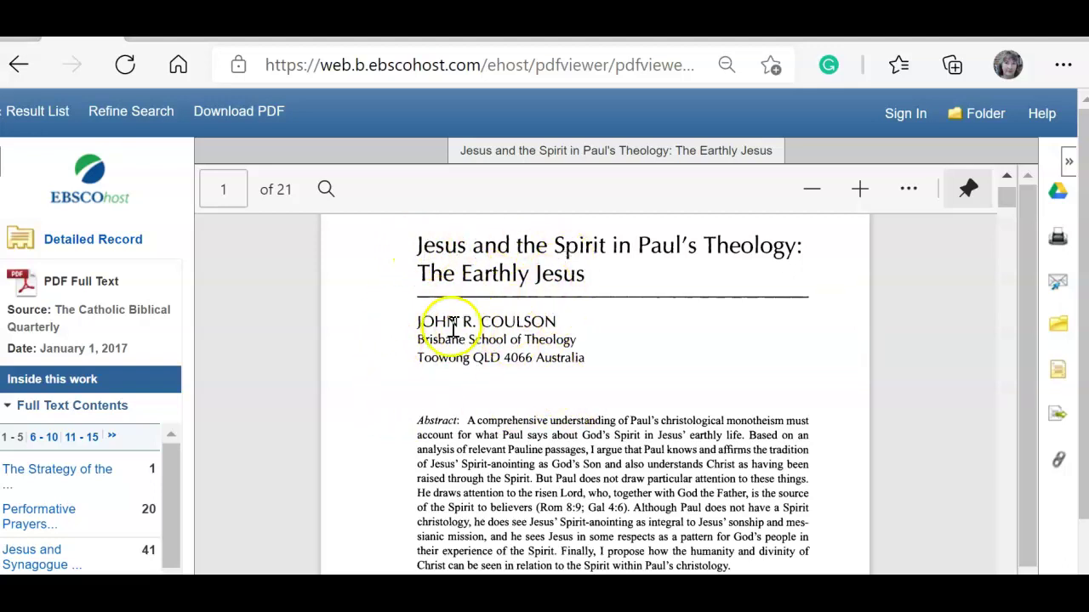
# Skim the article's body text and footnotes through page 6 and go back to its title page.
pyautogui.scroll(-4, 639, 384)
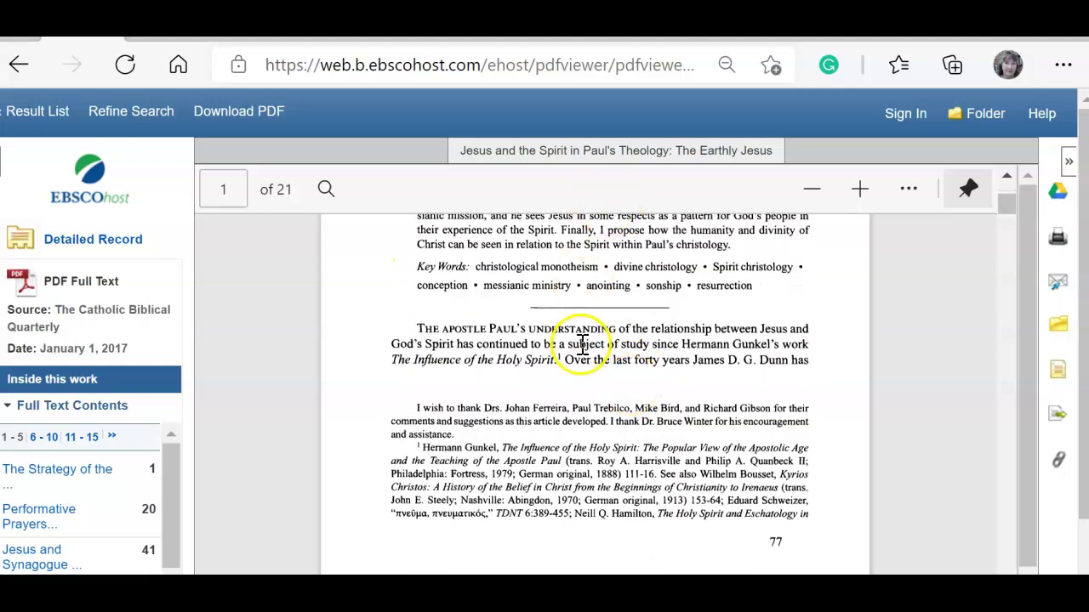
pyautogui.scroll(1, 581, 345)
pyautogui.scroll(-6, 665, 377)
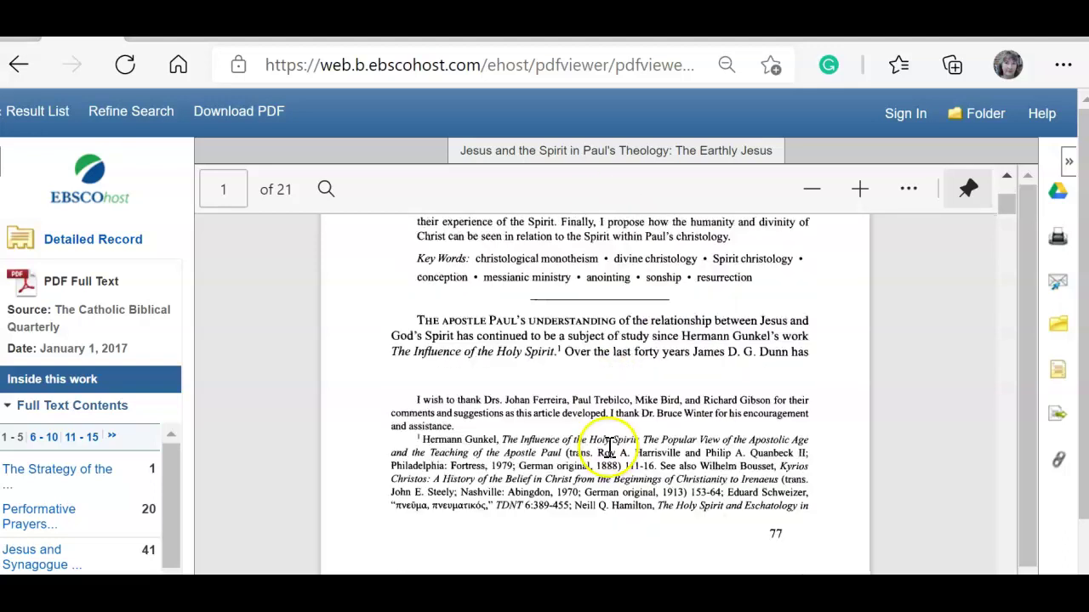
pyautogui.scroll(-2, 534, 406)
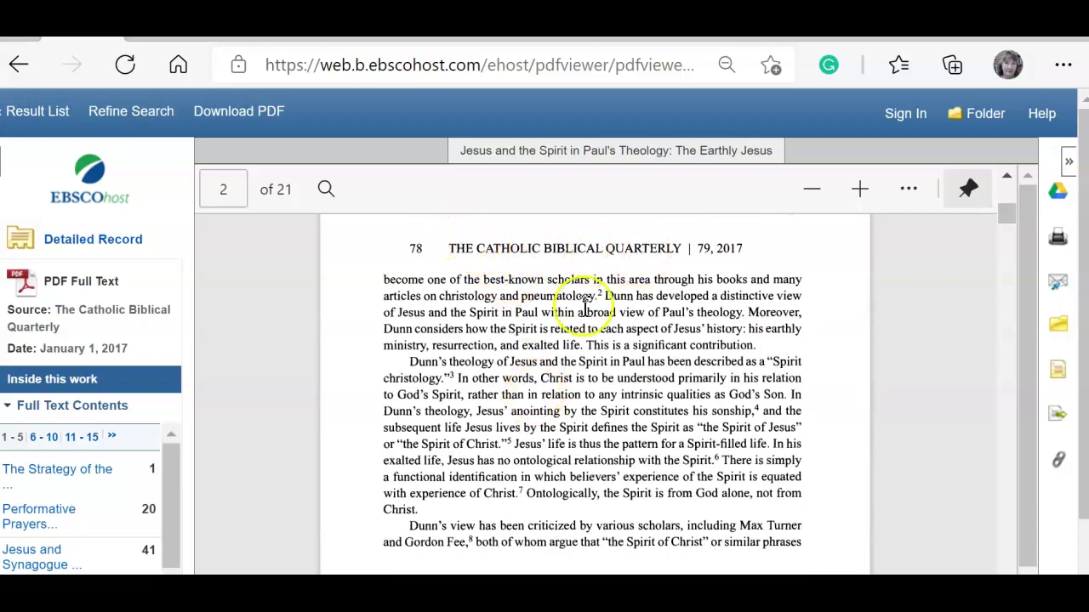
pyautogui.scroll(-7, 522, 387)
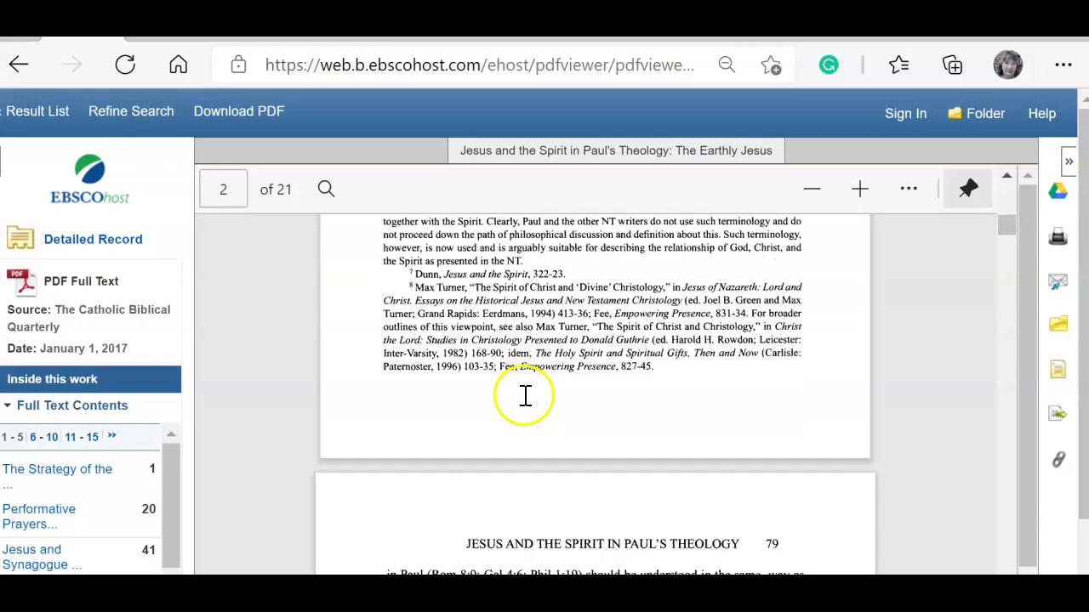
pyautogui.scroll(-1, 526, 407)
pyautogui.scroll(-7, 522, 399)
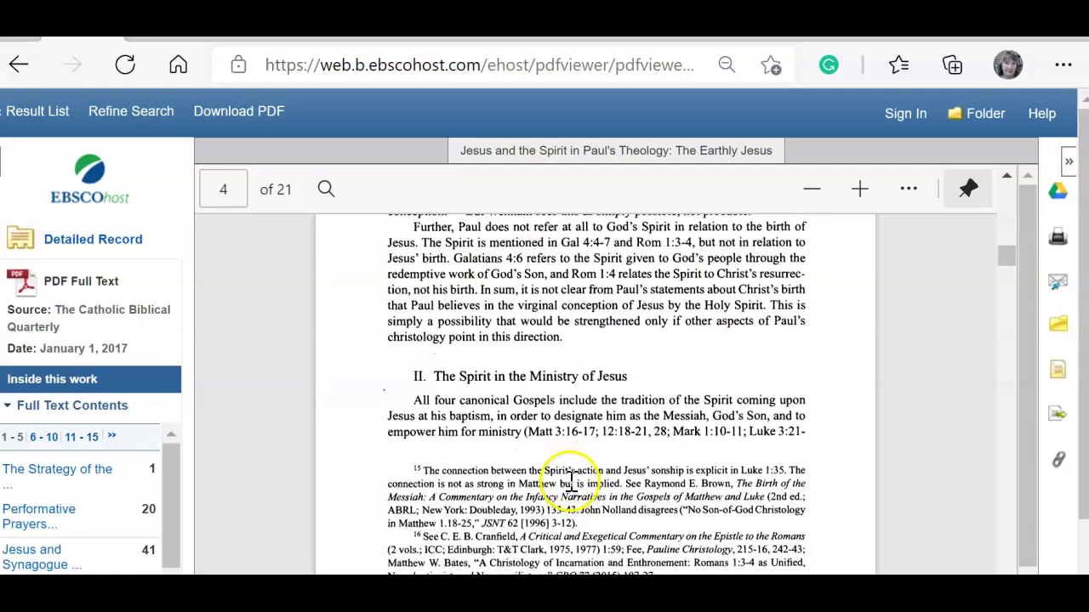
pyautogui.scroll(-2, 571, 483)
pyautogui.scroll(-4, 569, 491)
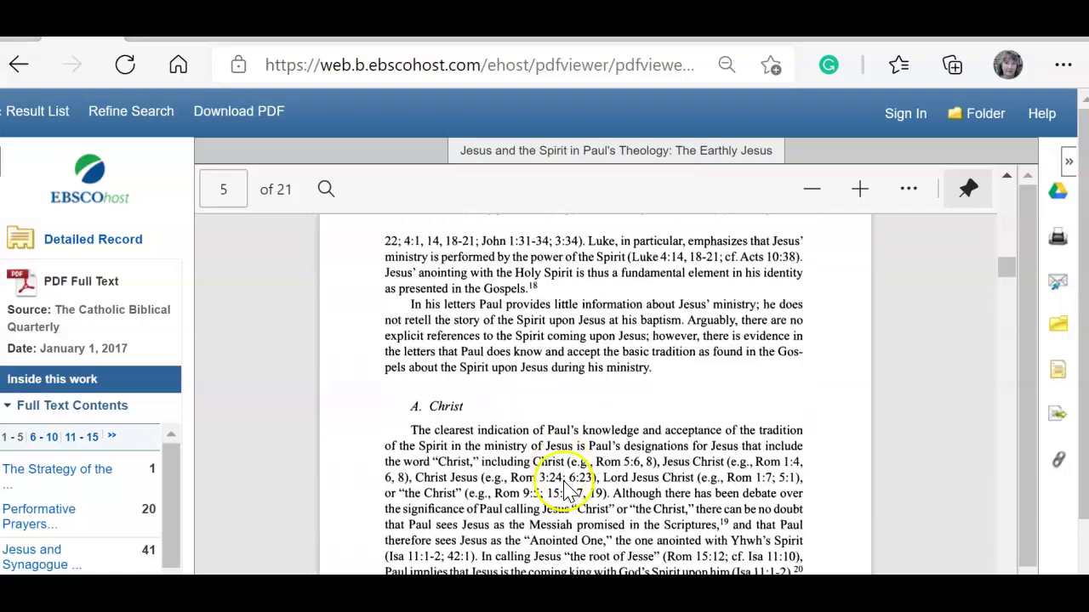
pyautogui.scroll(-12, 586, 463)
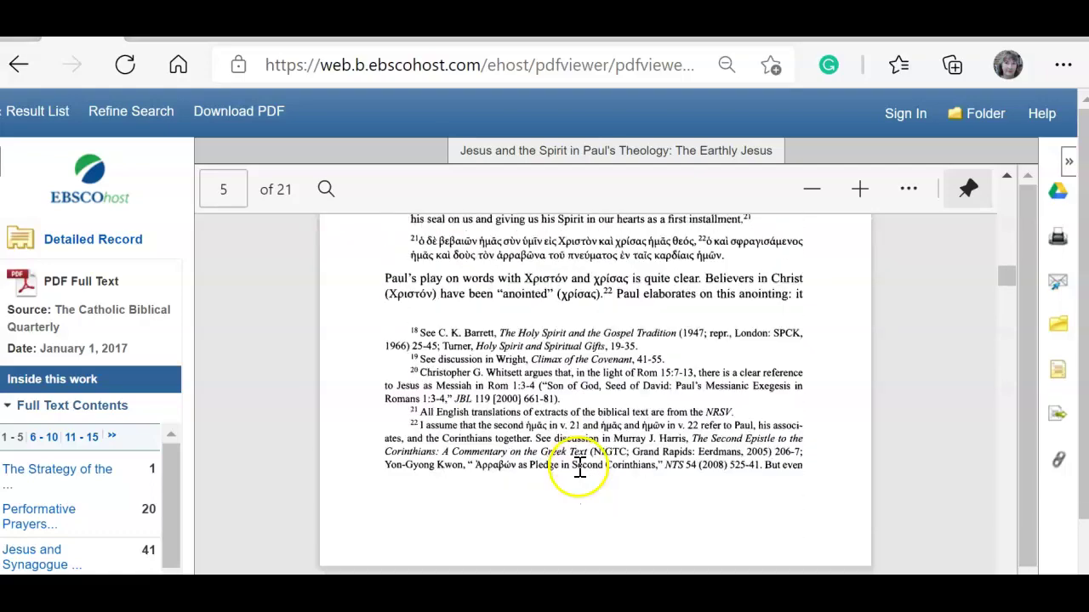
pyautogui.scroll(-4, 593, 464)
pyautogui.scroll(12, 583, 464)
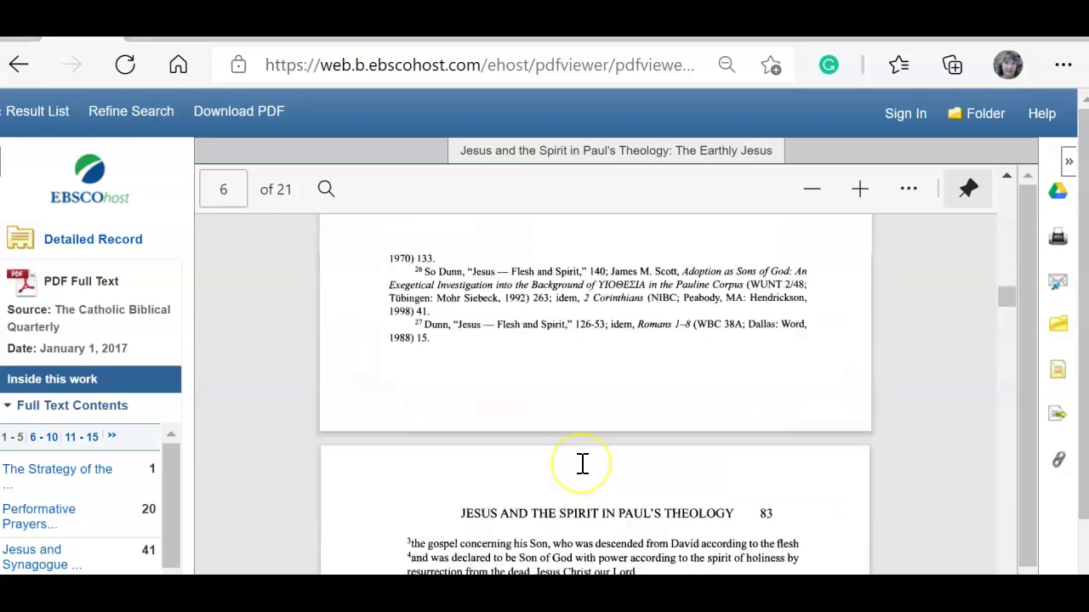
pyautogui.scroll(15, 583, 464)
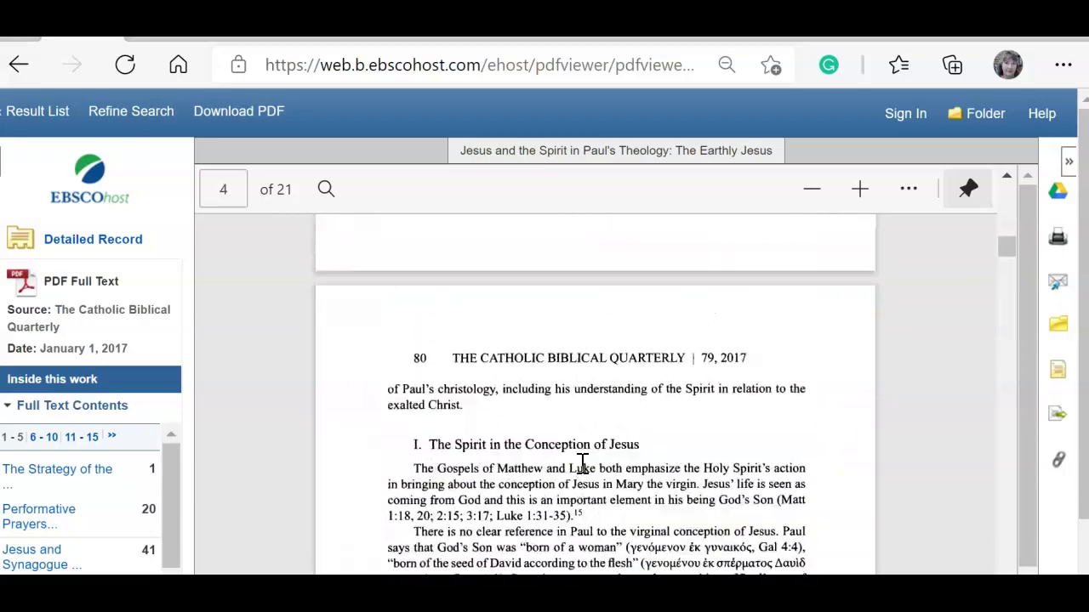
pyautogui.scroll(10, 584, 464)
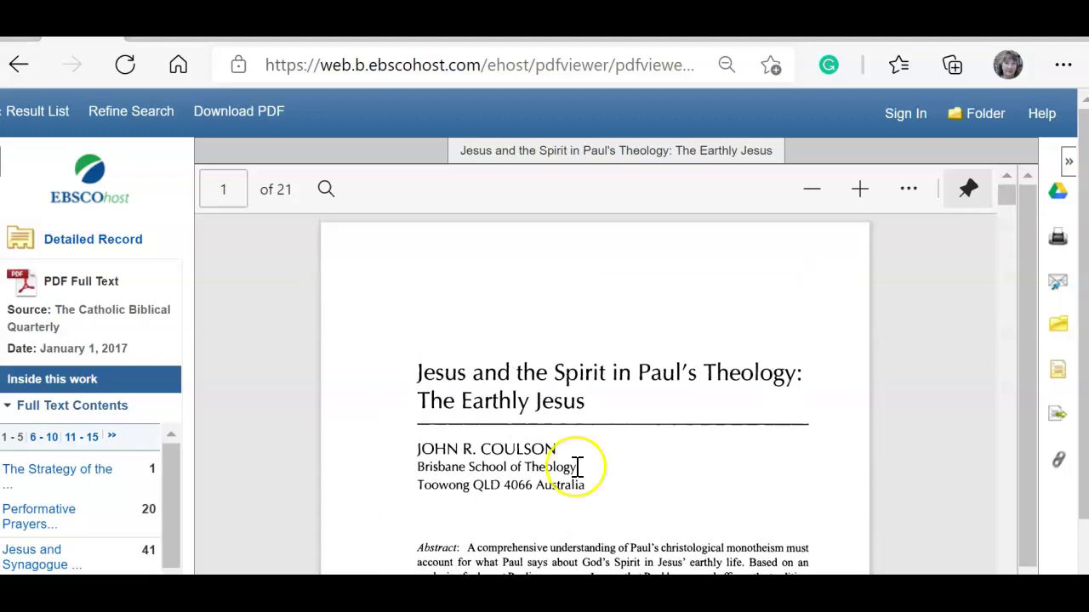
# Return to the result list and review the field options for the second search row, leaving the field unselected.
pyautogui.click(47, 113)
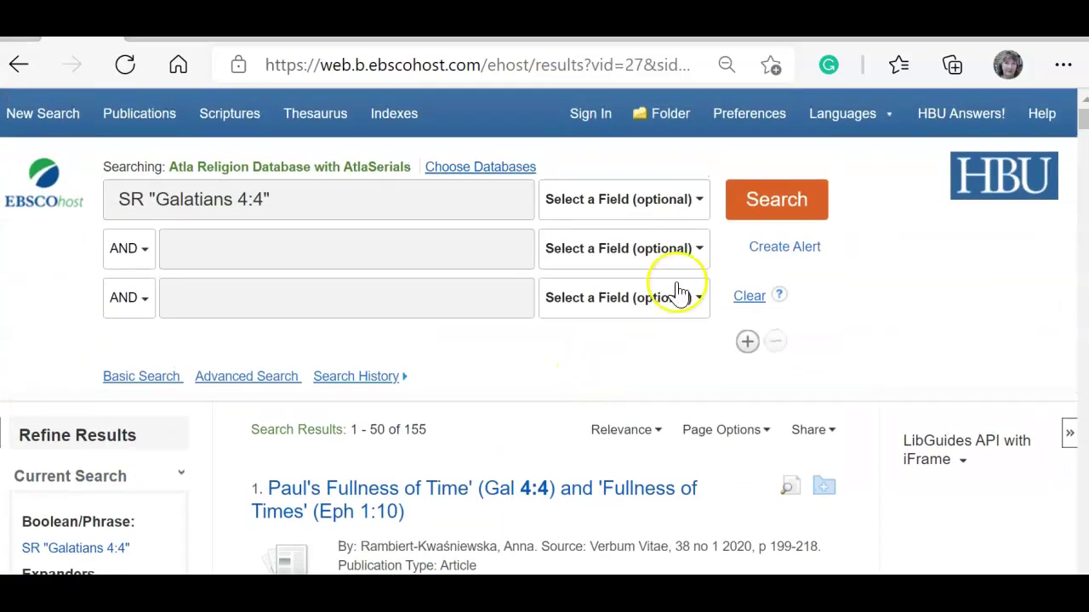
pyautogui.click(685, 249)
pyautogui.scroll(-5, 666, 360)
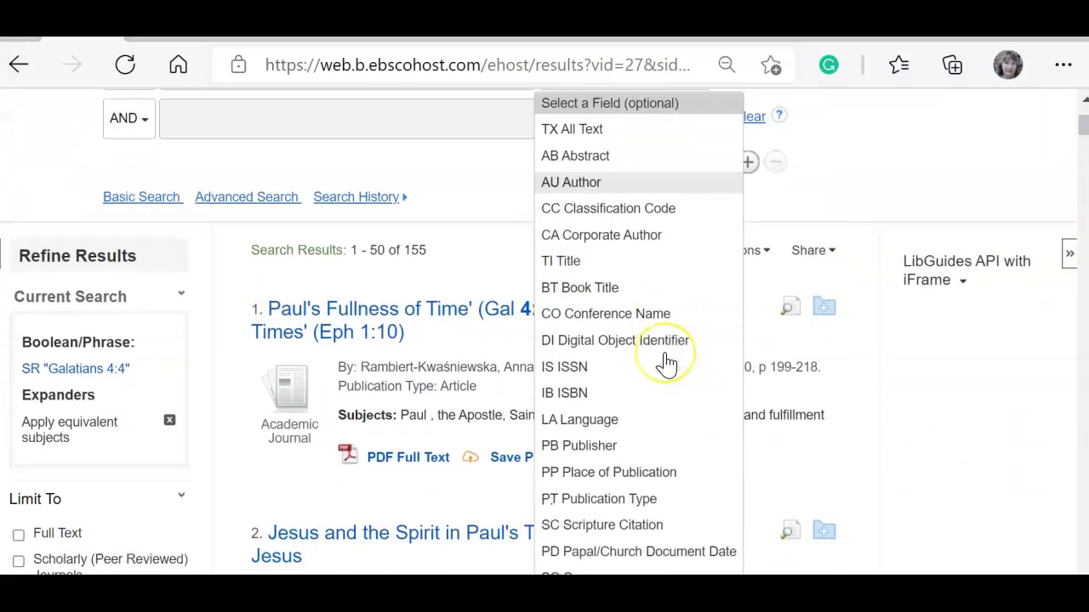
pyautogui.click(575, 510)
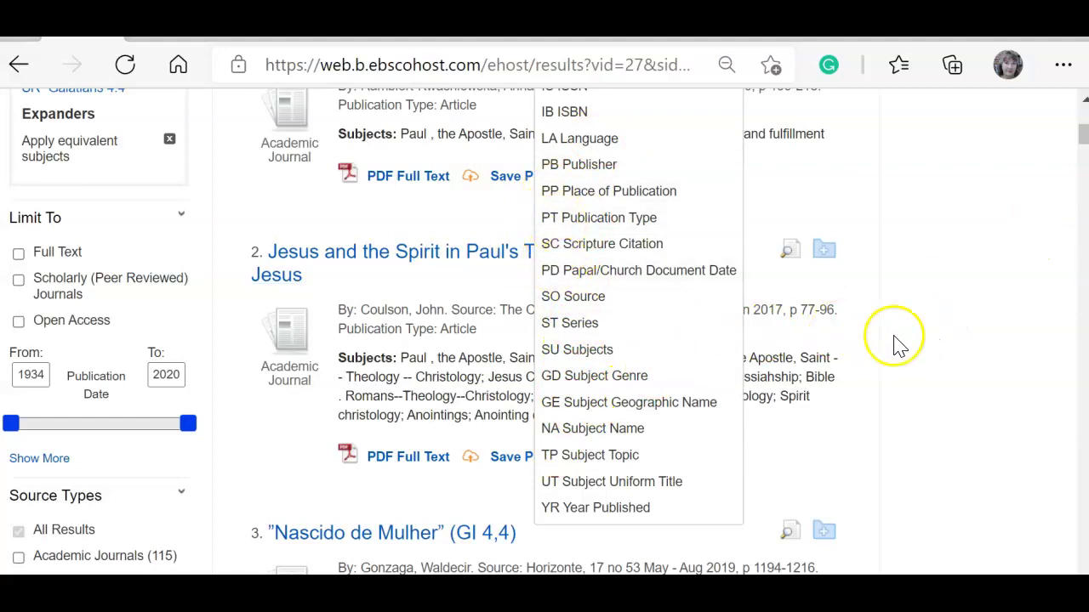
pyautogui.scroll(5, 900, 345)
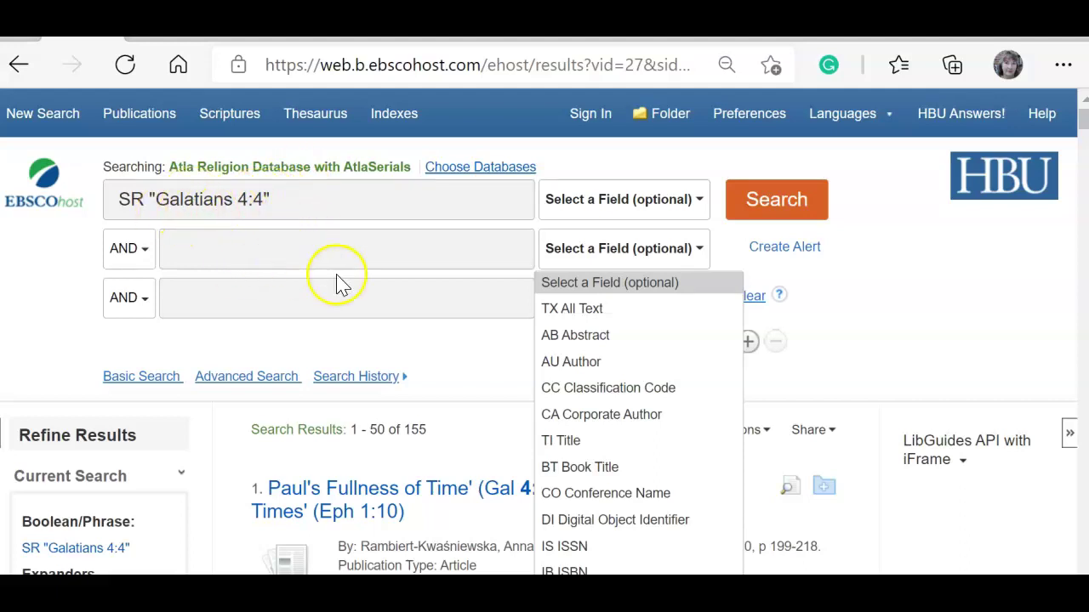
pyautogui.click(907, 377)
pyautogui.scroll(-2, 908, 379)
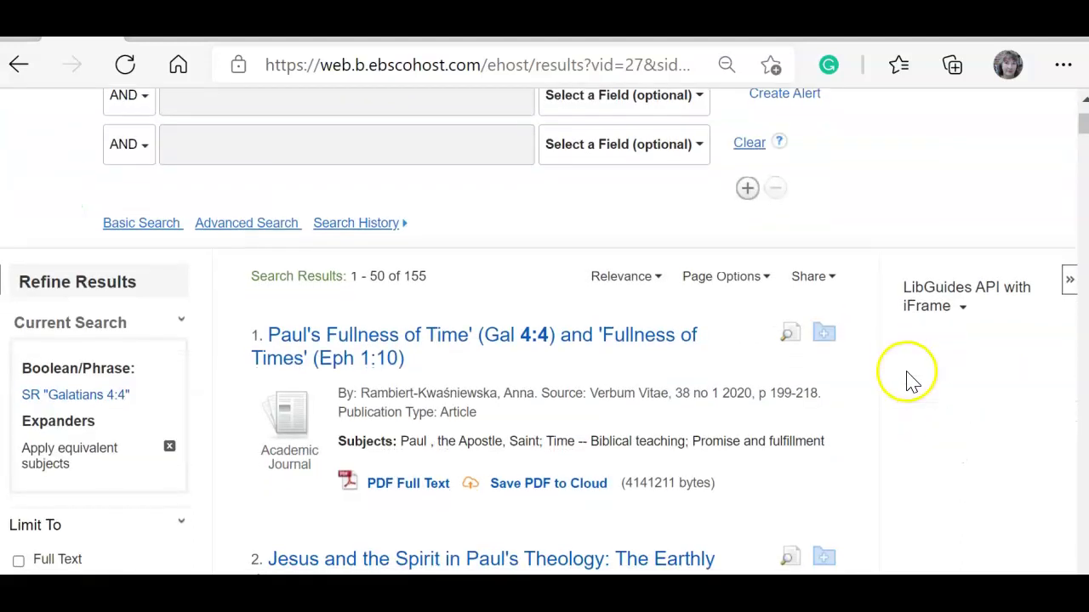
# Open the PDF full text of "Paul's Fullness of Time" from the results and add the article to the folder.
pyautogui.scroll(-1, 907, 377)
pyautogui.click(384, 407)
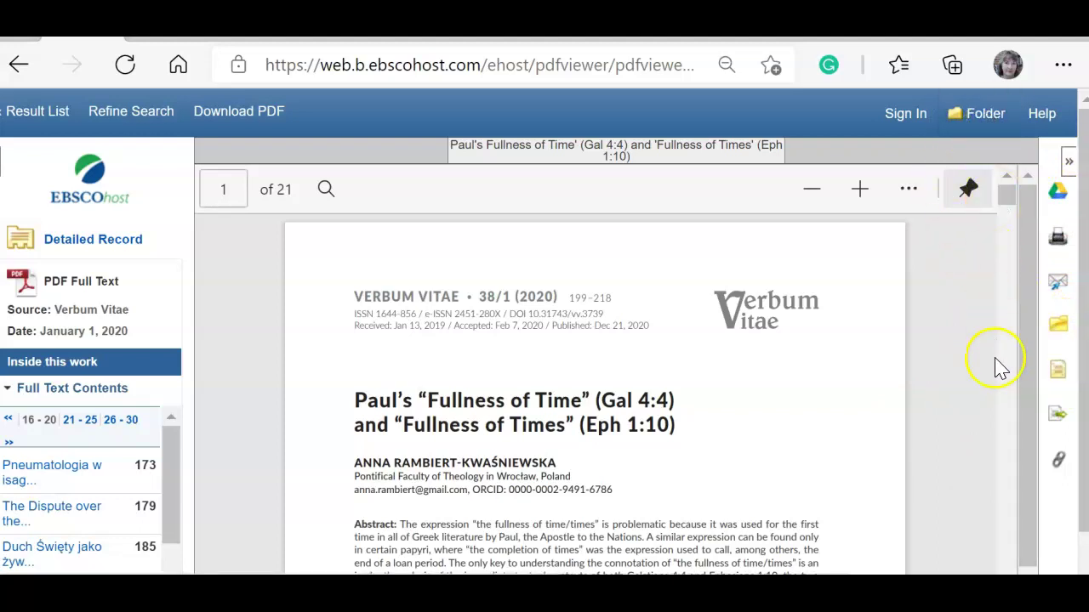
pyautogui.click(1060, 332)
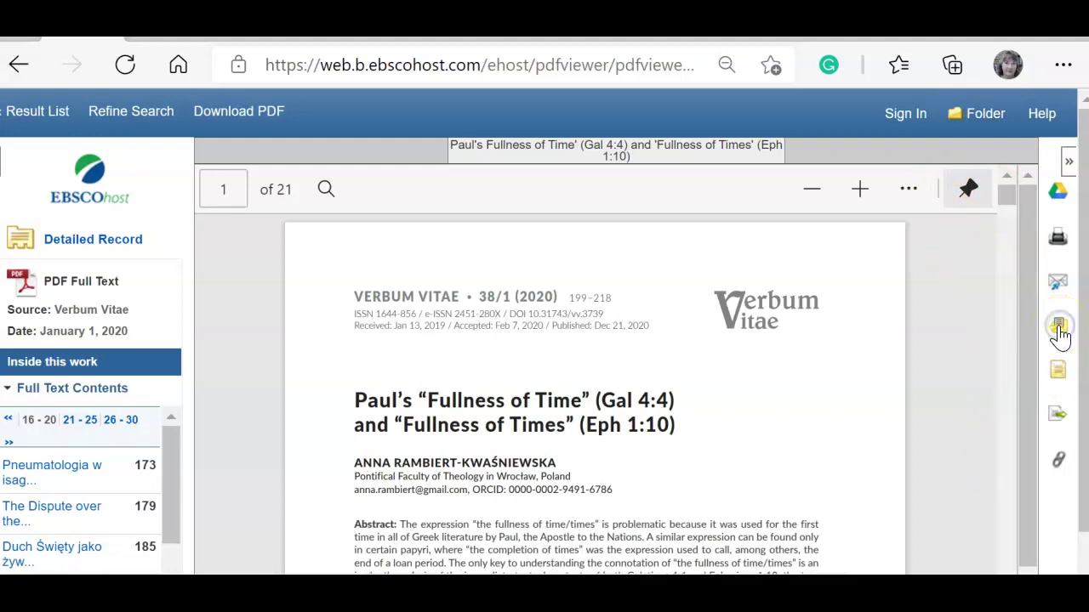
# Open the folder contents and select all the articles stored in it.
pyautogui.click(985, 117)
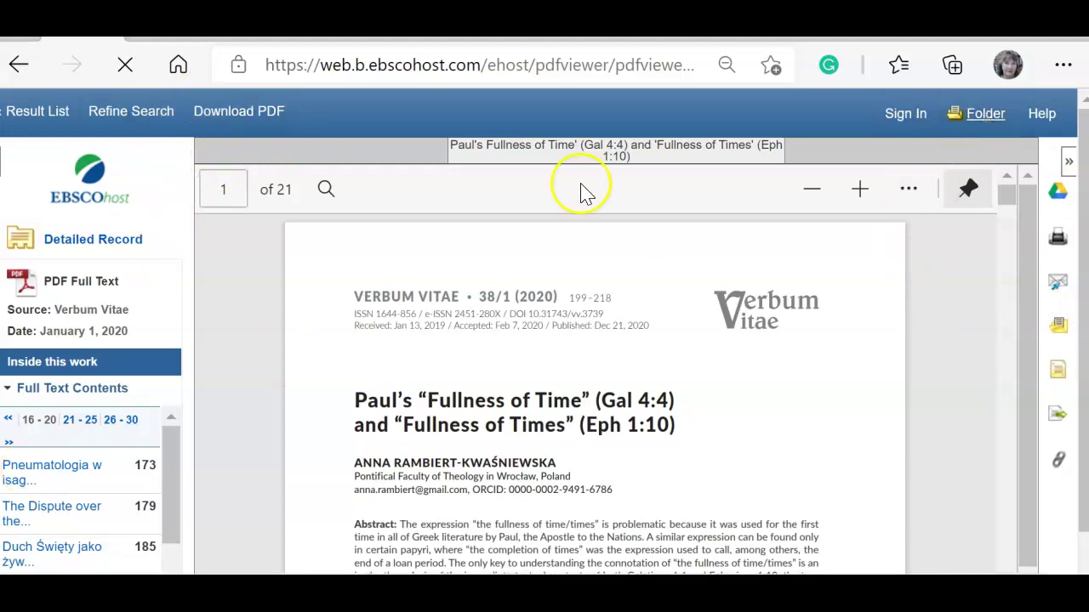
pyautogui.scroll(-1, 421, 201)
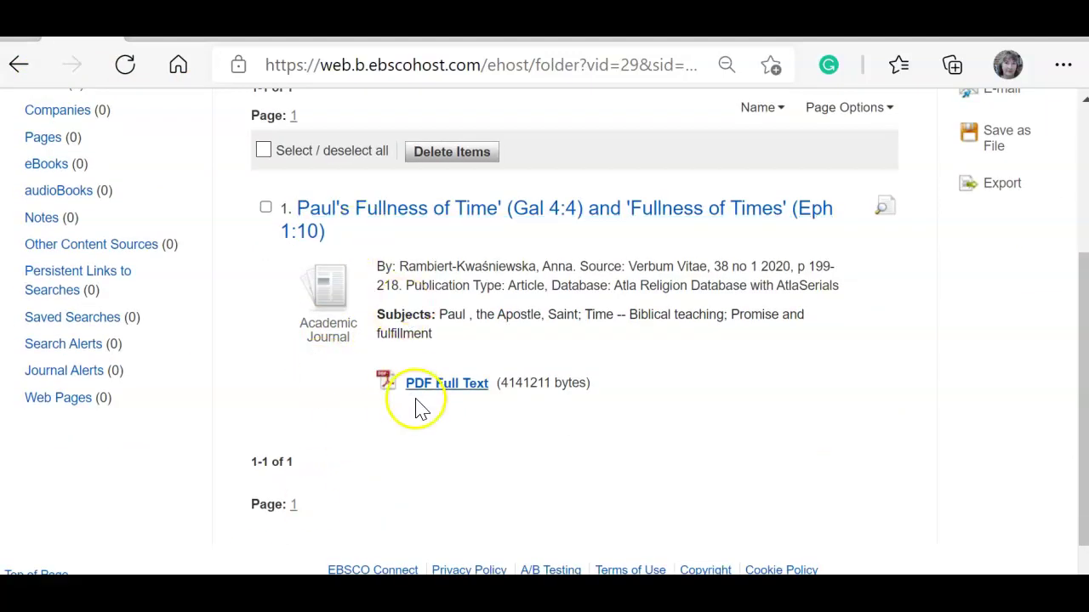
pyautogui.scroll(3, 510, 369)
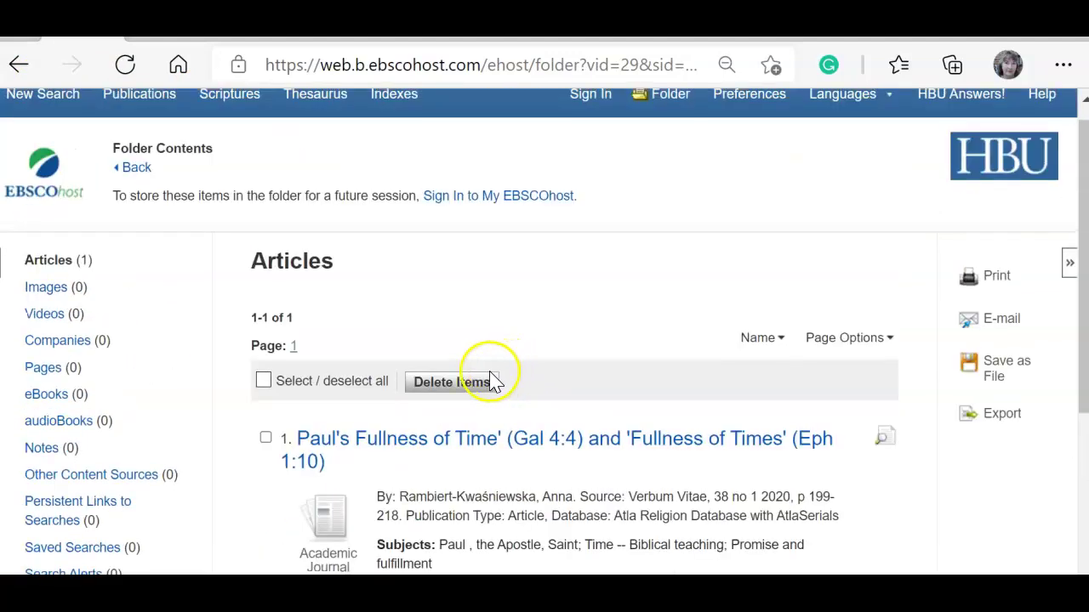
pyautogui.click(264, 381)
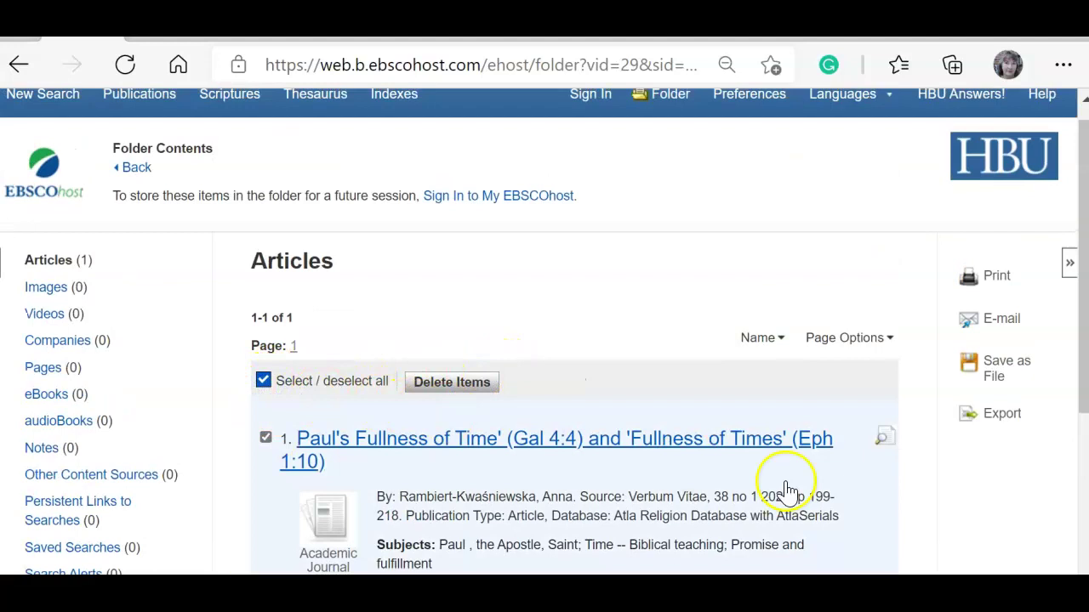
pyautogui.scroll(-3, 644, 479)
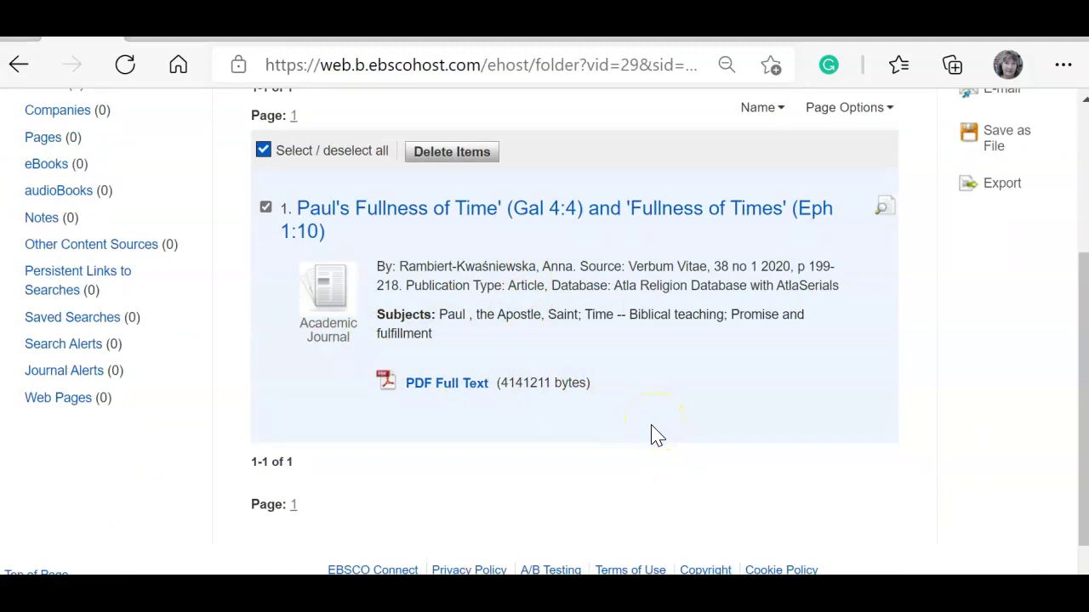
pyautogui.scroll(3, 644, 440)
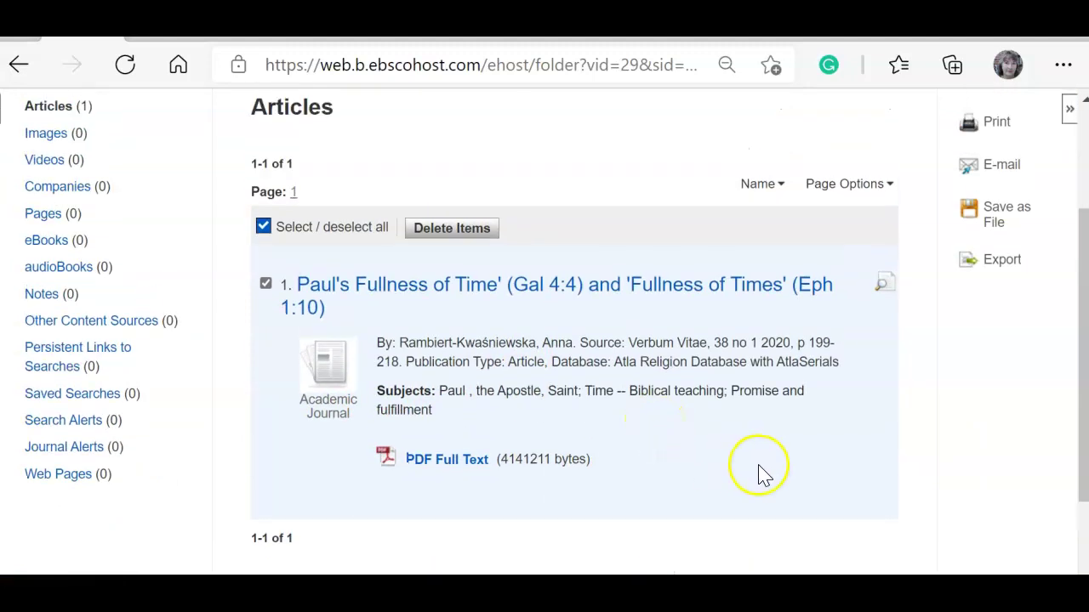
pyautogui.scroll(-2, 864, 540)
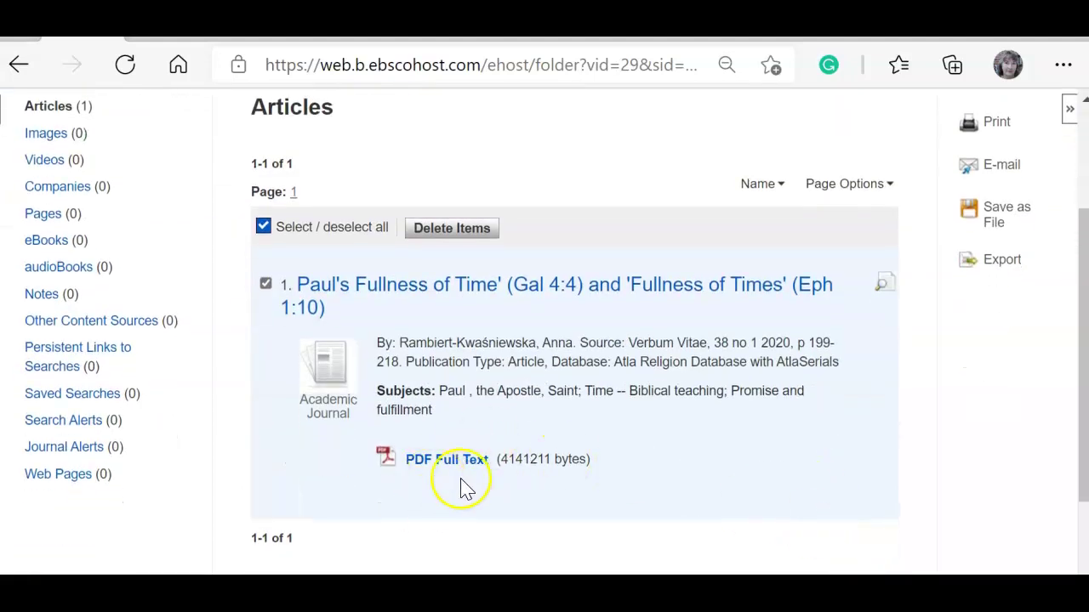
pyautogui.scroll(2, 842, 476)
# Start e-mailing the selected article, entering the recipient's e-mail address and the subject "check citation".
pyautogui.click(969, 322)
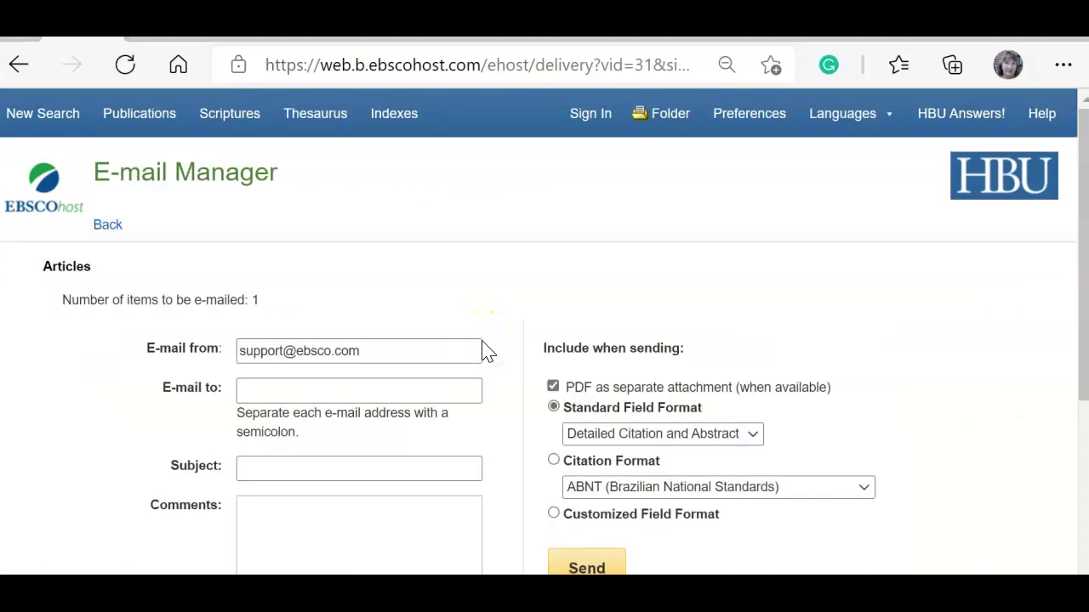
pyautogui.scroll(-1, 485, 350)
pyautogui.click(324, 311)
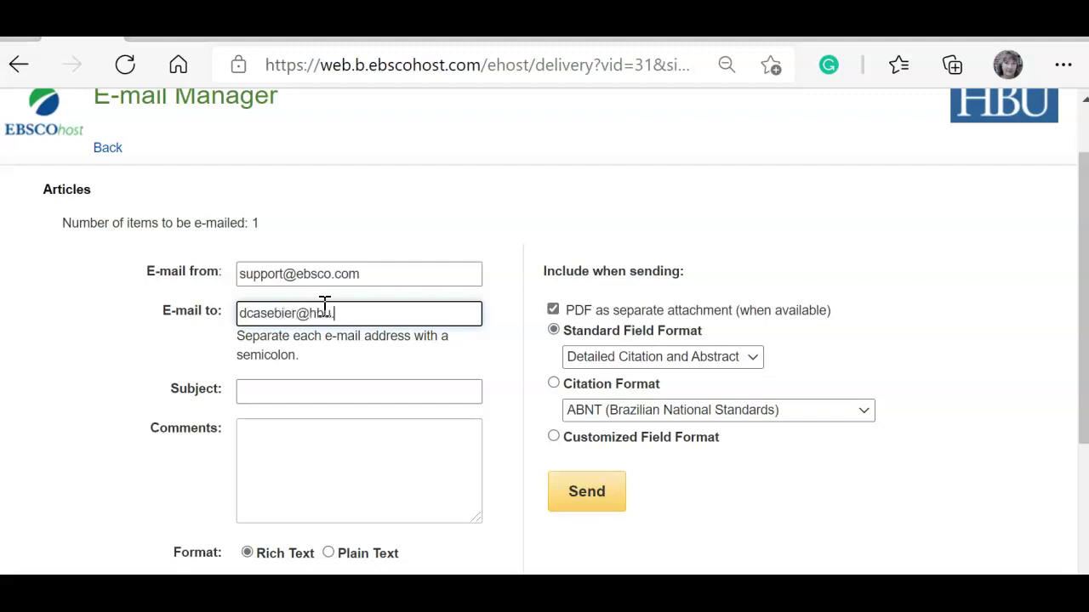
pyautogui.click(365, 393)
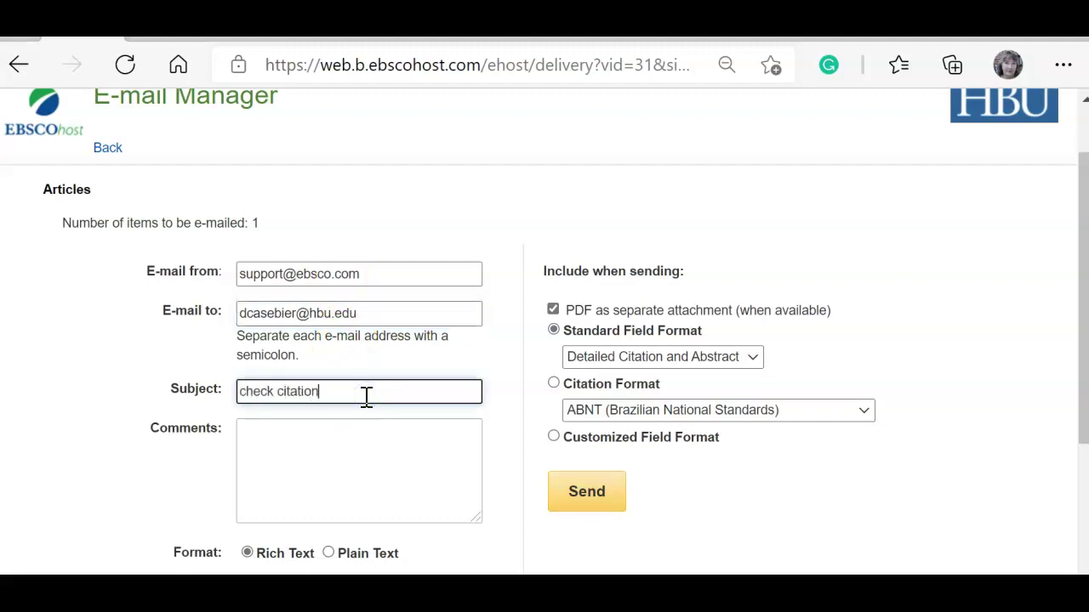
# Set the e-mail's citation format to Chicago 17th Edition (Notes & Bibliography).
pyautogui.click(753, 412)
pyautogui.scroll(-1, 766, 434)
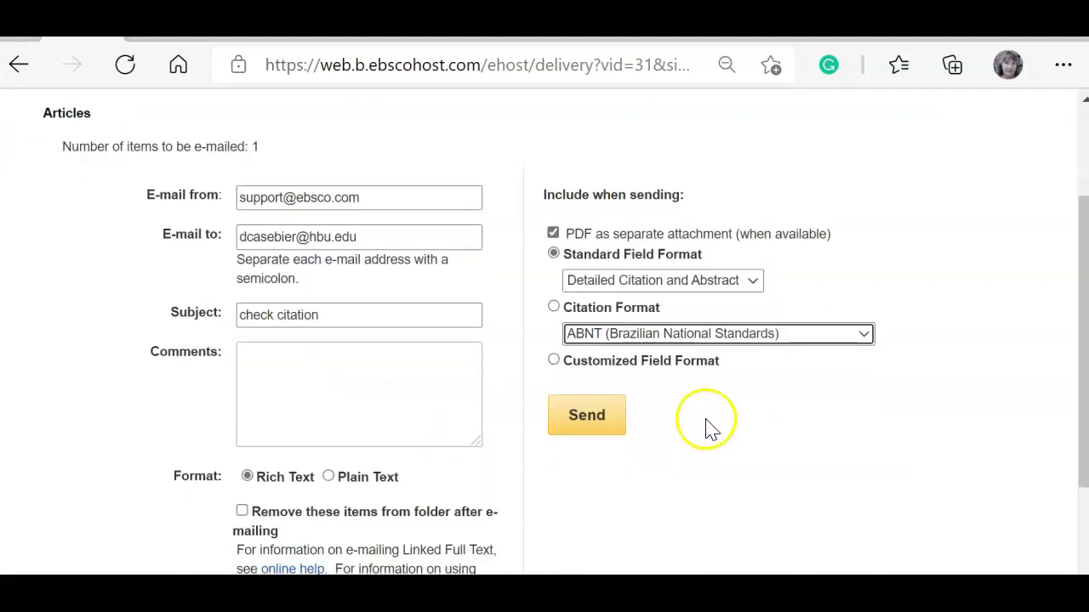
pyautogui.click(737, 335)
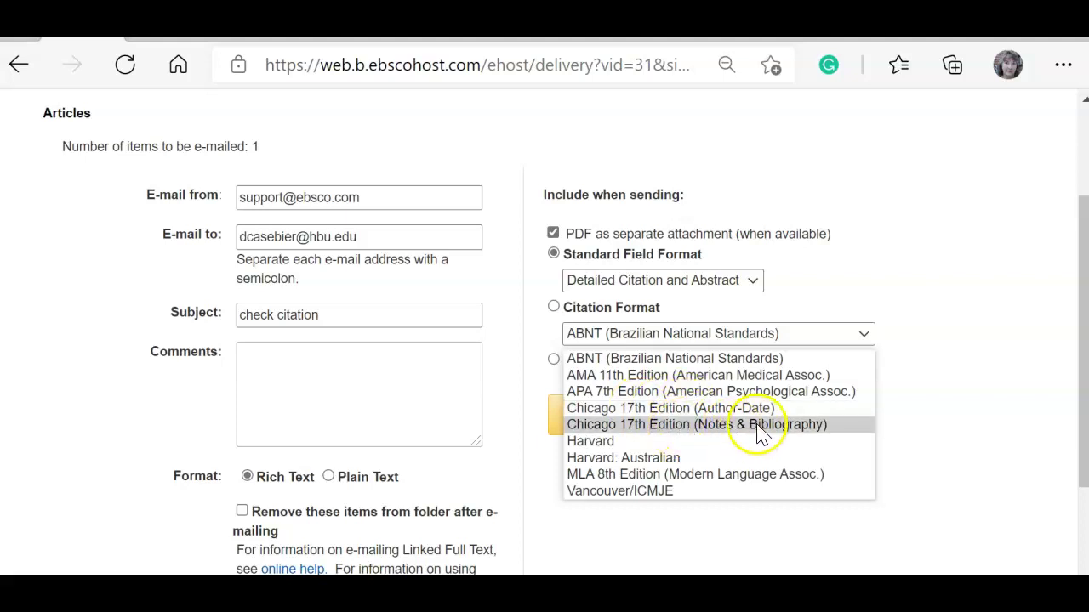
pyautogui.click(668, 427)
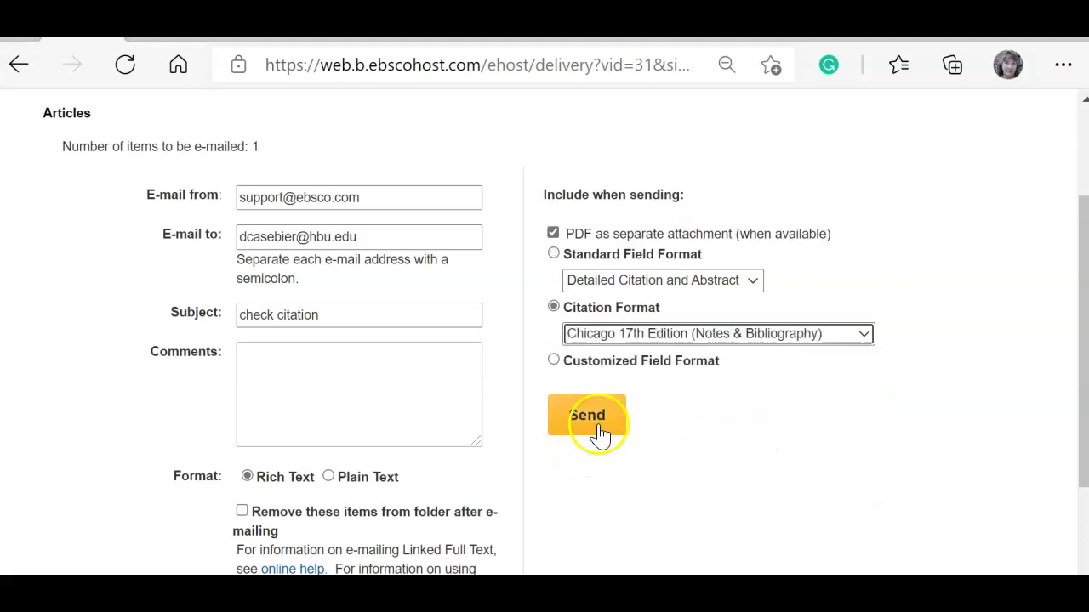
# Enter filler text as the e-mail's comment, send the article and go back to the folder.
pyautogui.click(428, 392)
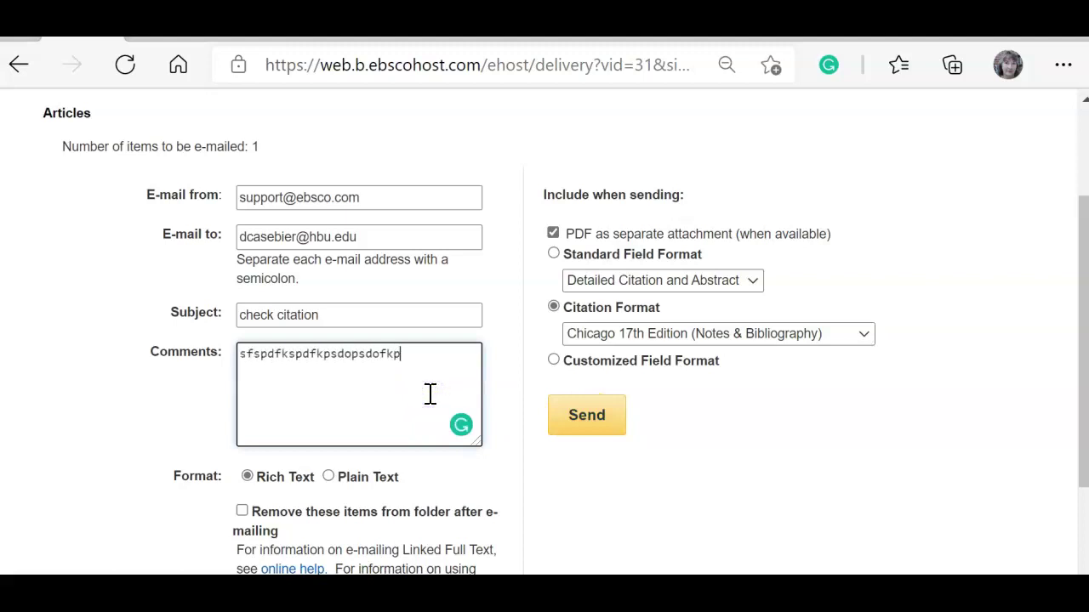
pyautogui.click(604, 425)
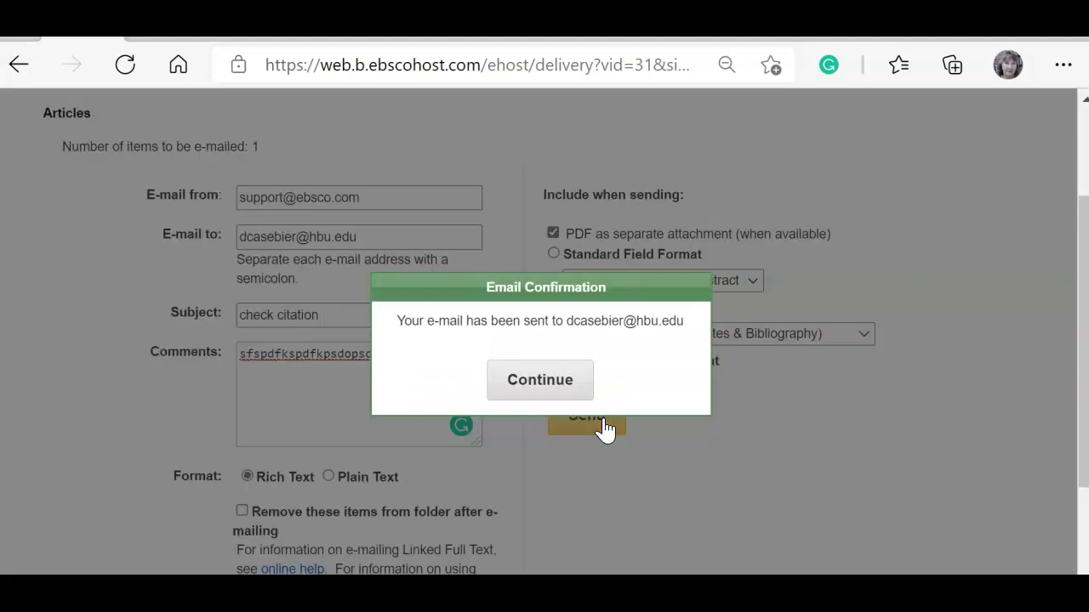
pyautogui.click(514, 388)
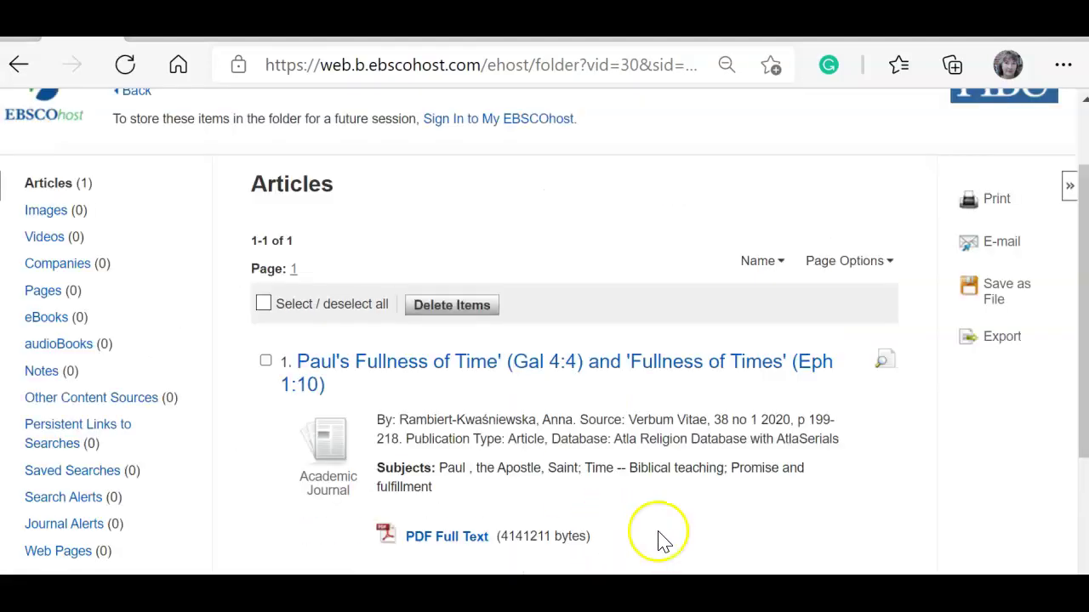
# Switch to the Outlook inbox and open the "check citation" message from EBSCO.
pyautogui.click(442, 35)
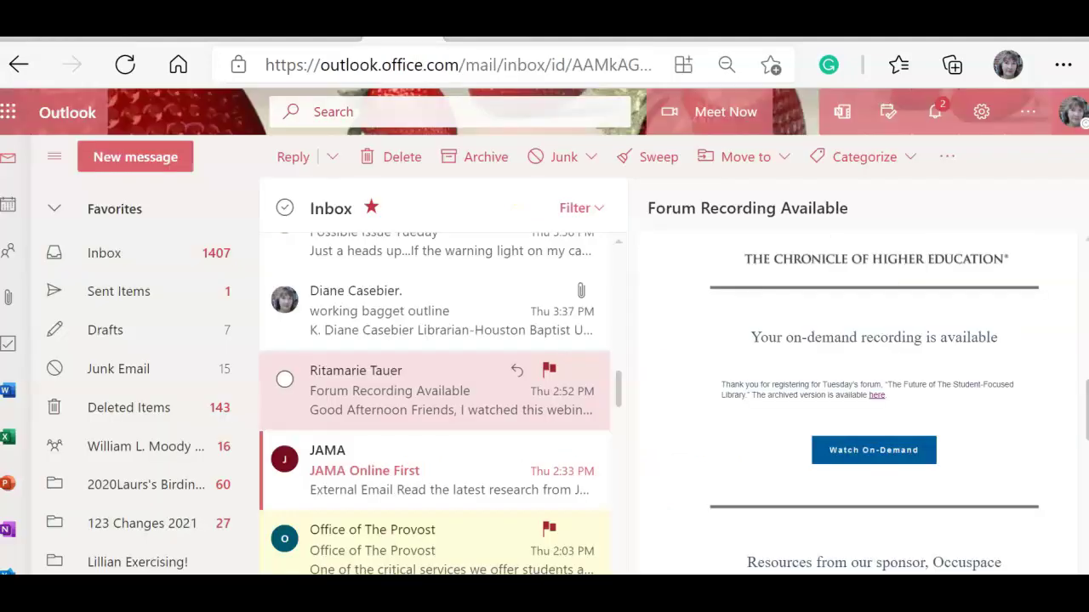
pyautogui.scroll(-2, 397, 417)
pyautogui.scroll(8, 414, 400)
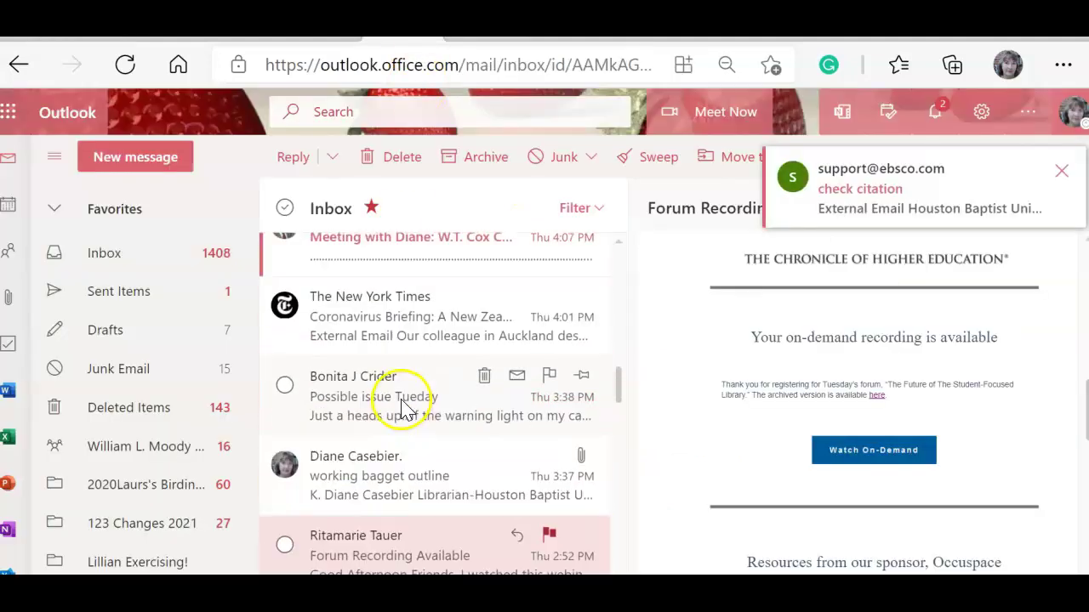
pyautogui.scroll(15, 406, 404)
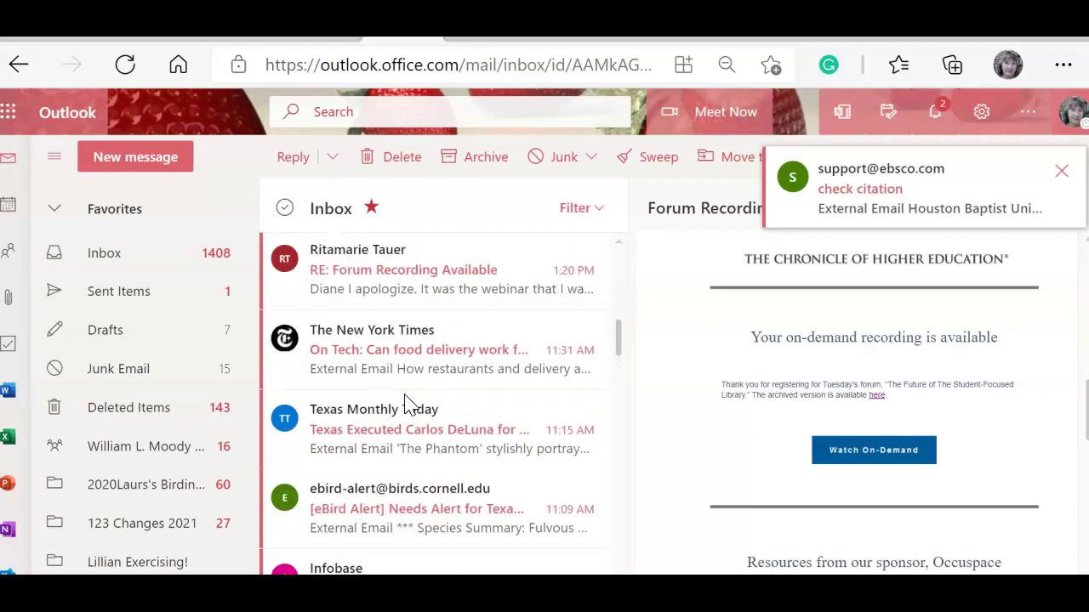
pyautogui.scroll(-5, 408, 403)
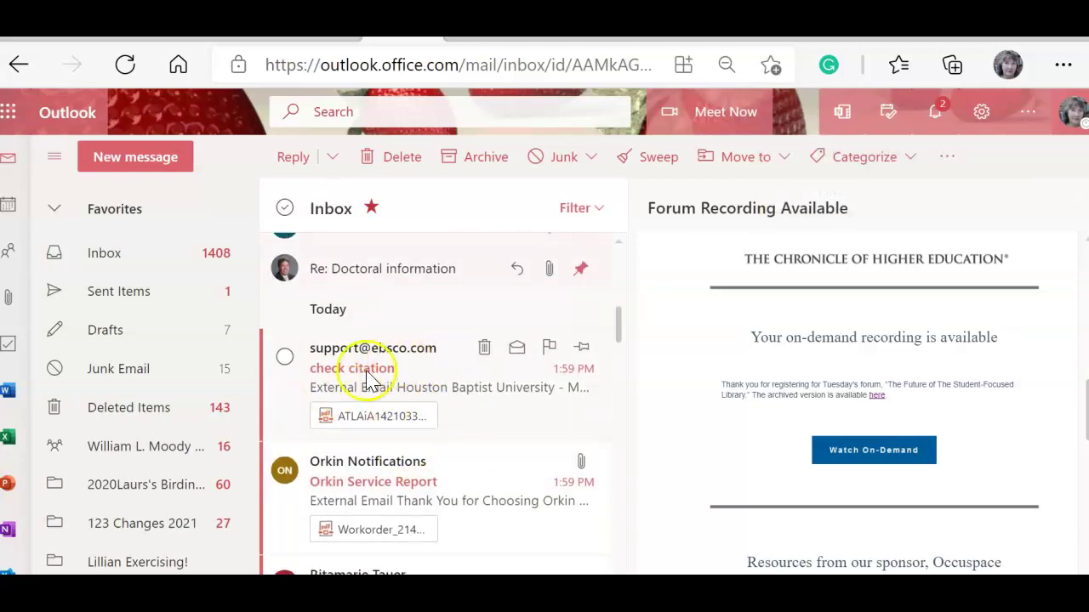
pyautogui.click(415, 375)
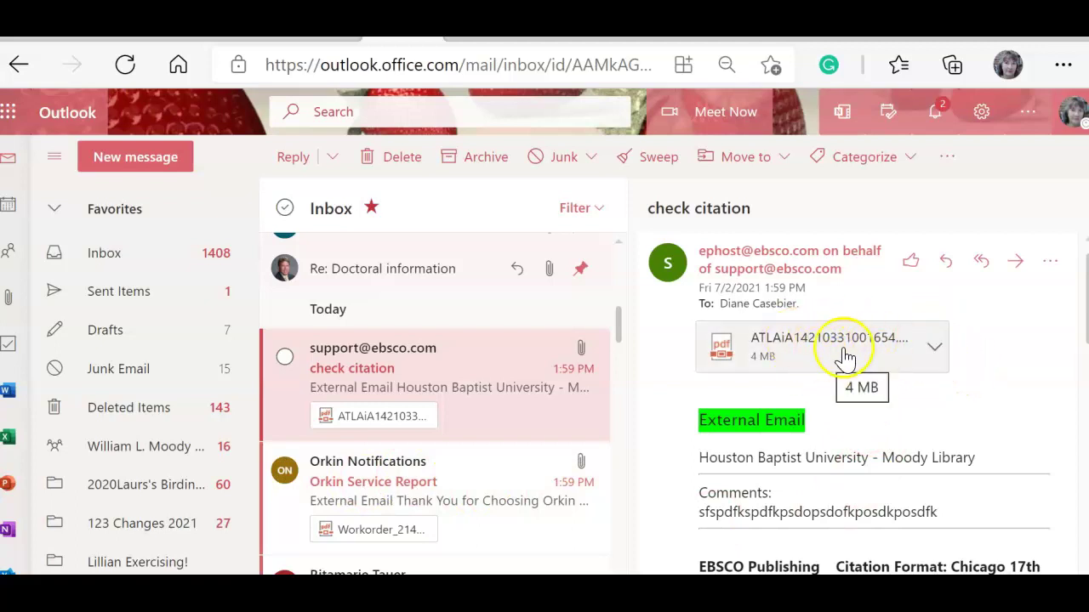
# Read through the message and select the complete citation under its Bibliography heading.
pyautogui.scroll(-3, 862, 415)
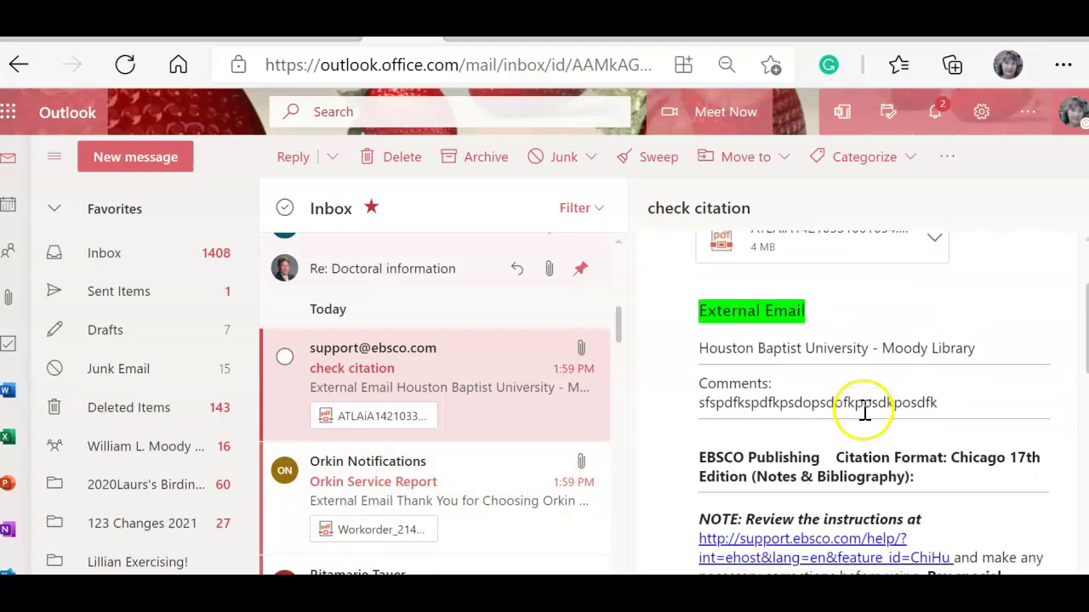
pyautogui.scroll(-3, 863, 422)
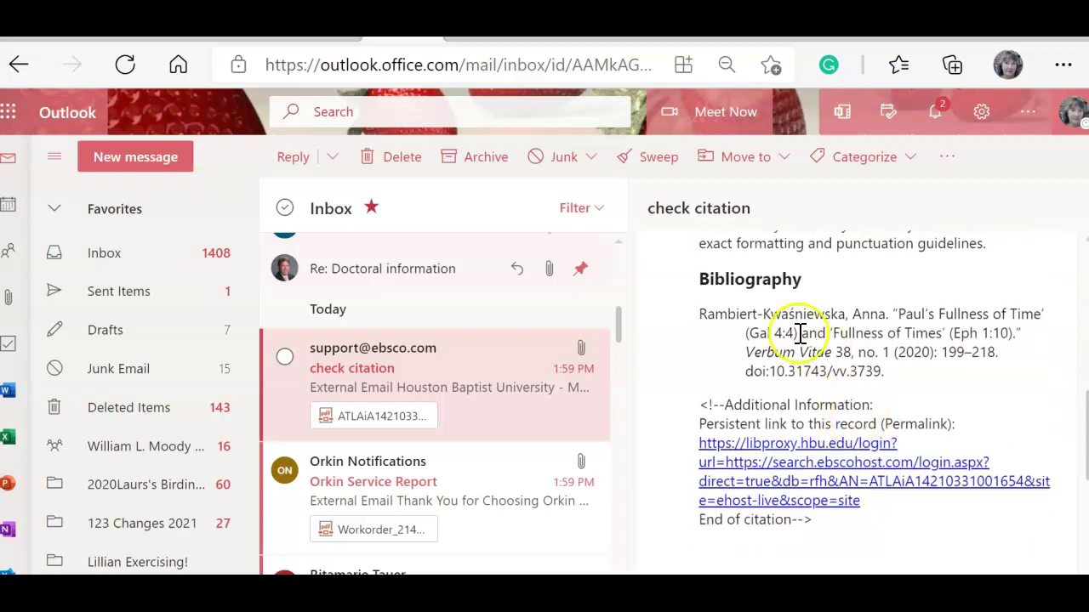
pyautogui.moveTo(699, 314); pyautogui.dragTo(896, 371)
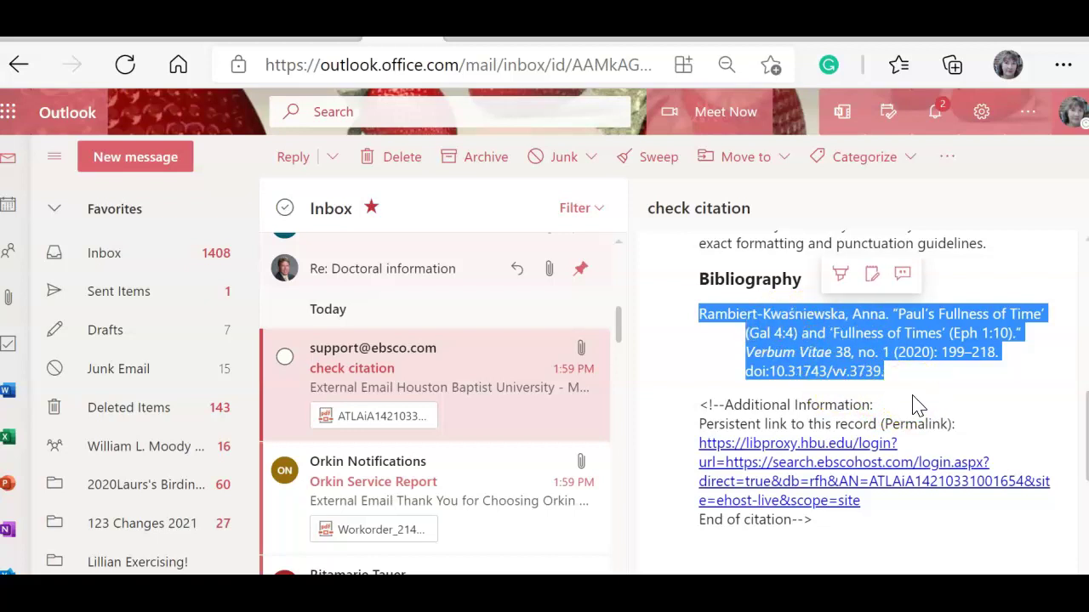
# Review the preview, save and download options for the message's PDF attachment without choosing one.
pyautogui.scroll(2, 914, 405)
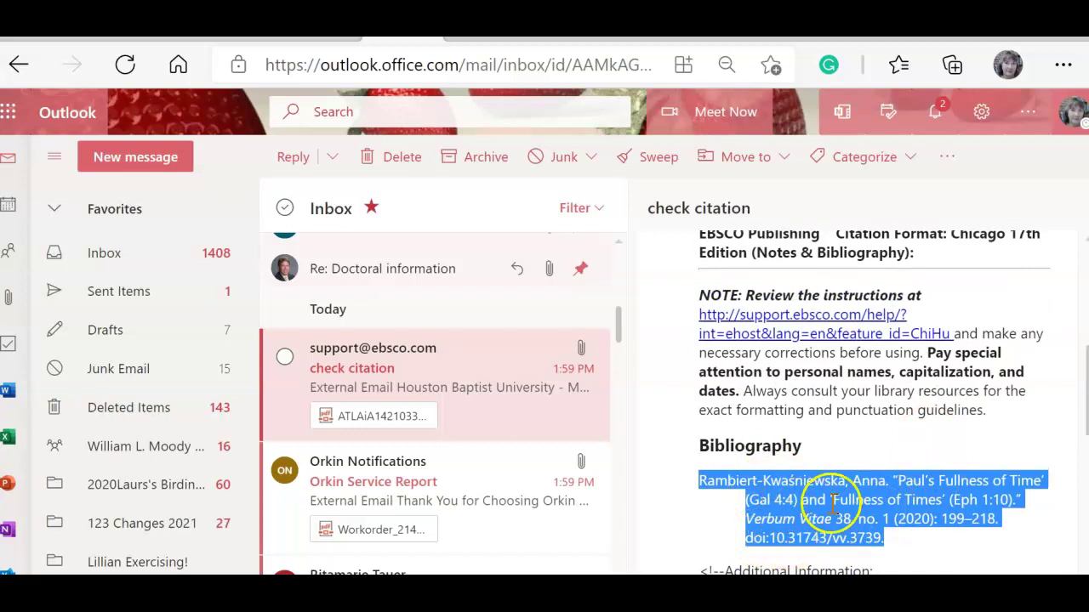
pyautogui.scroll(4, 899, 480)
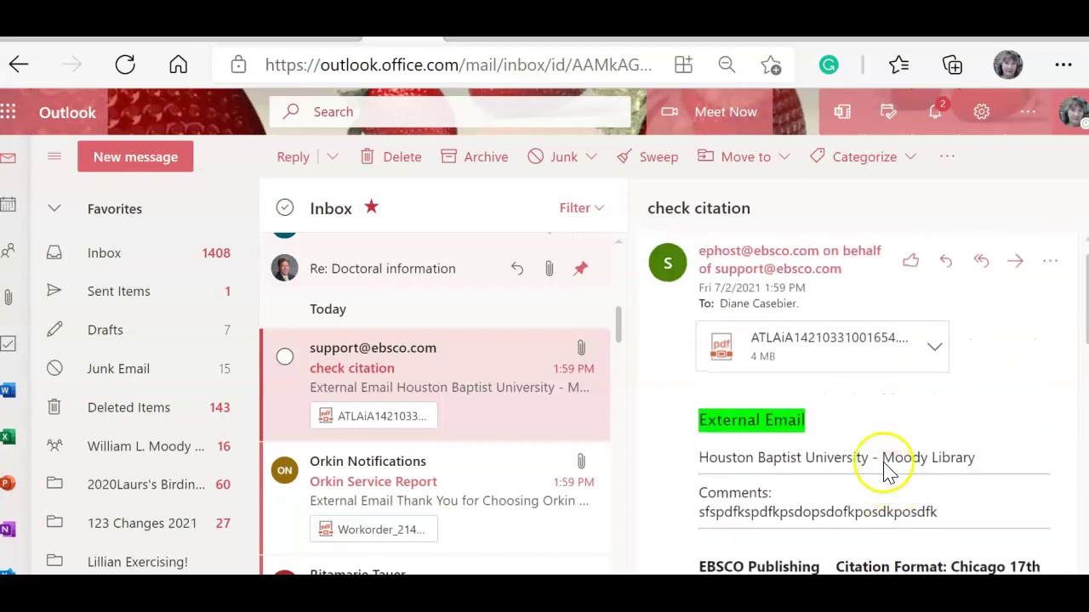
pyautogui.click(936, 347)
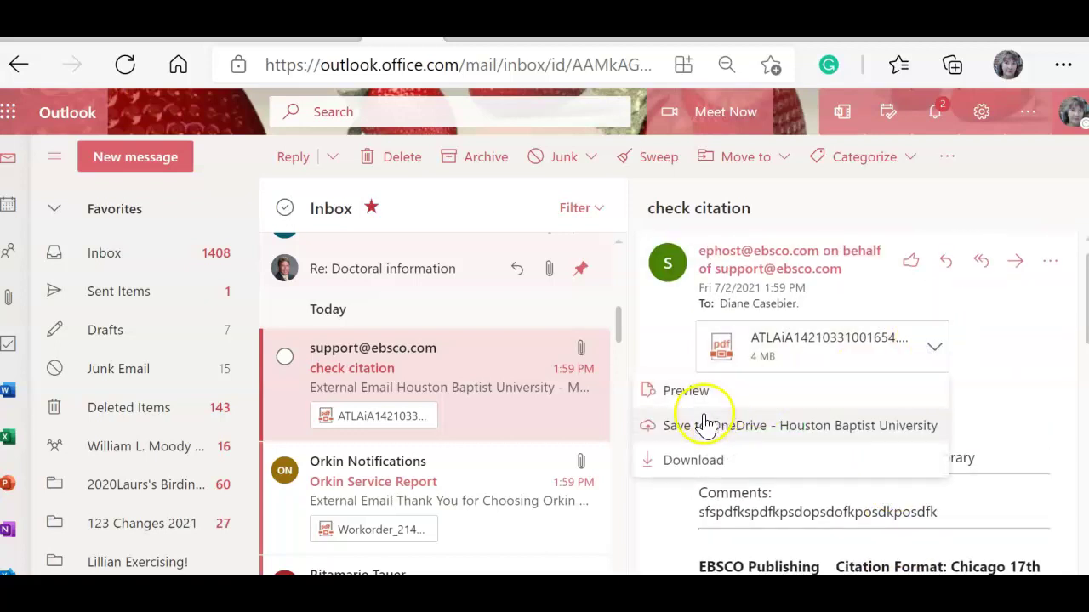
pyautogui.click(1029, 368)
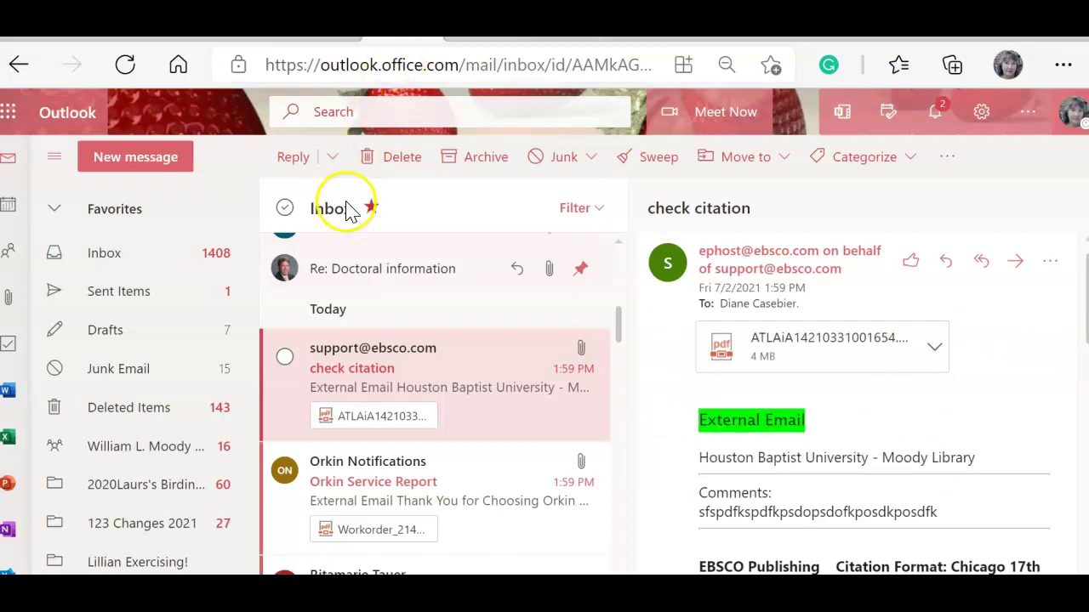
# Switch back to the EBSCOhost folder and start a new search.
pyautogui.click(185, 37)
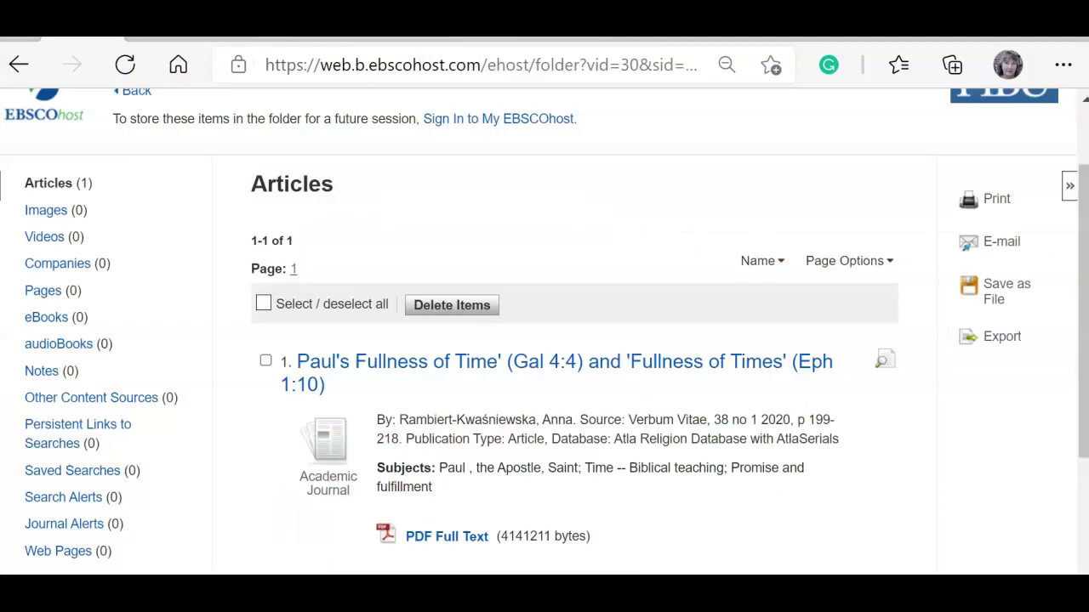
pyautogui.scroll(1, 127, 219)
pyautogui.scroll(1, 119, 226)
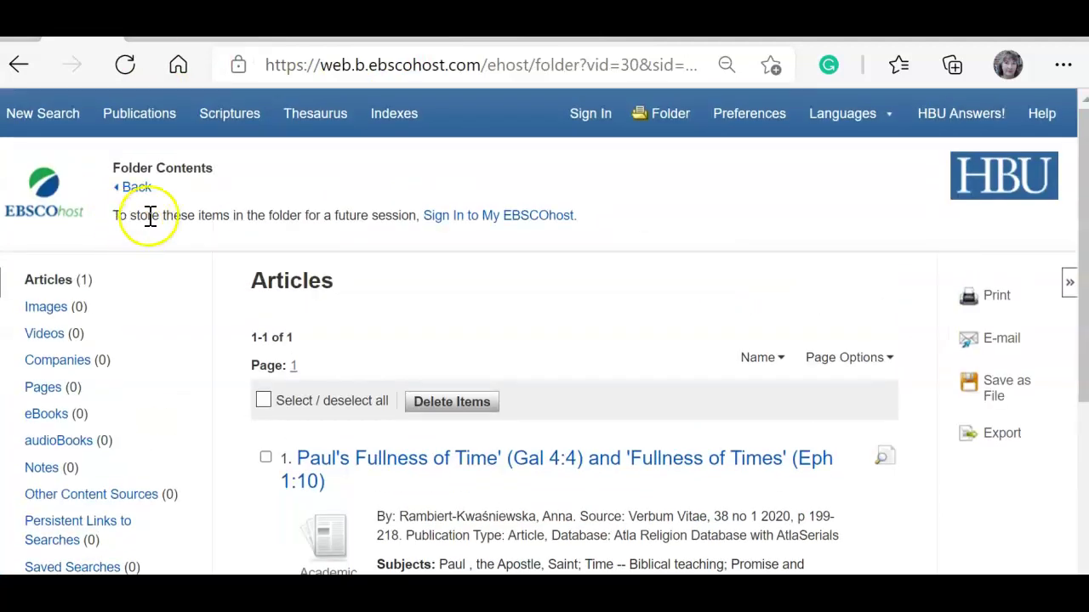
pyautogui.click(66, 119)
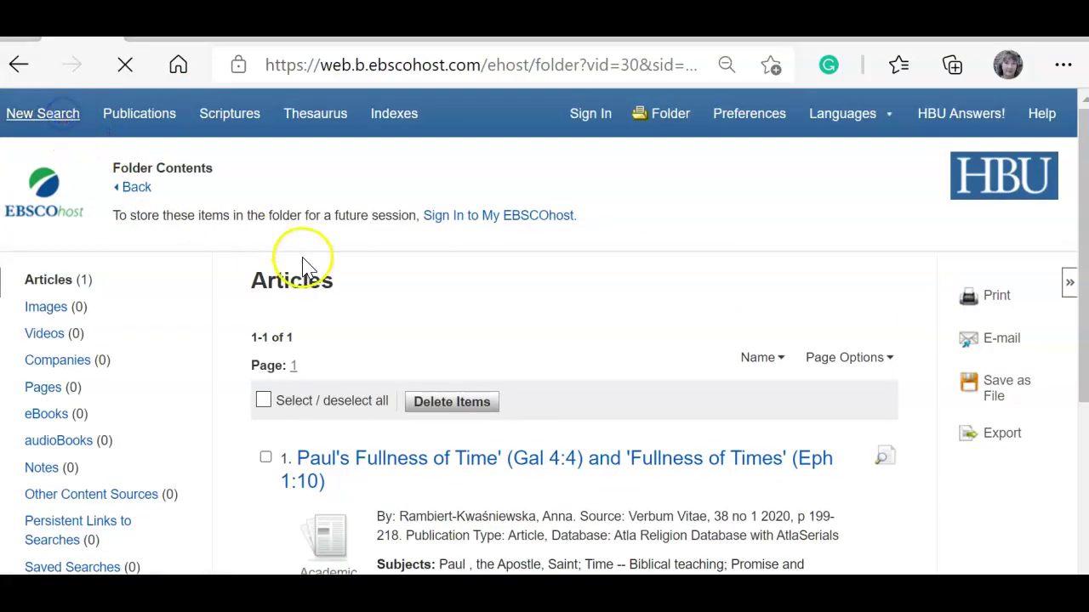